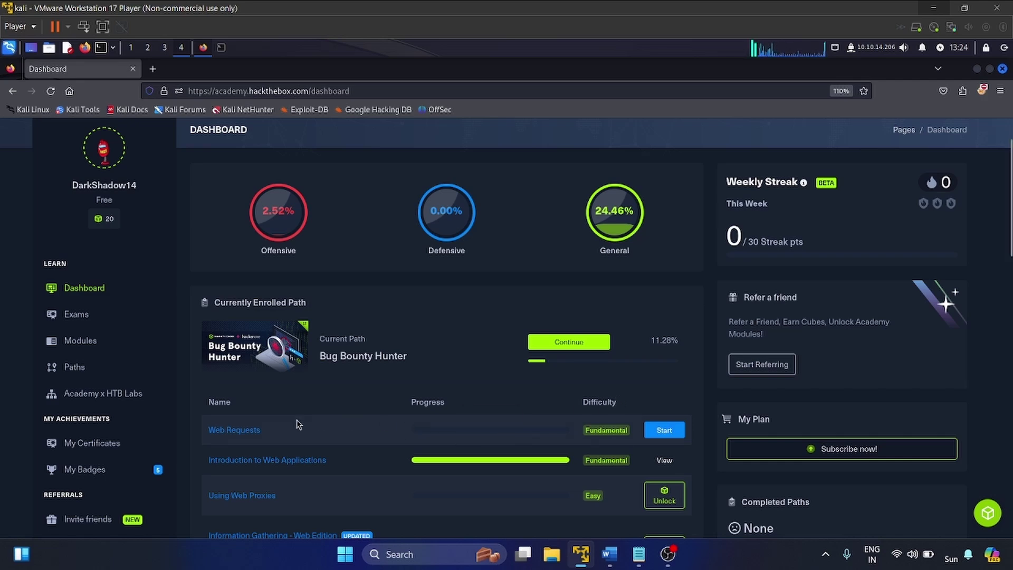
Step: Start the Web Requests module from the Bug Bounty Hunter path on the Dashboard
click(666, 431)
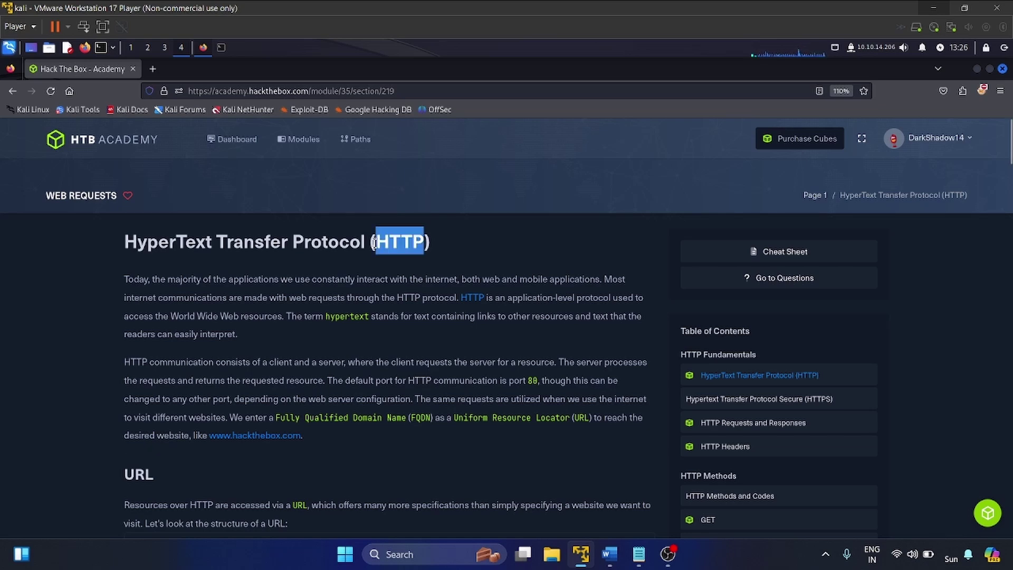
Step: Read the HTTP introduction, highlighting its heading, the client-server paragraph and the URL heading
triple_click(374, 242)
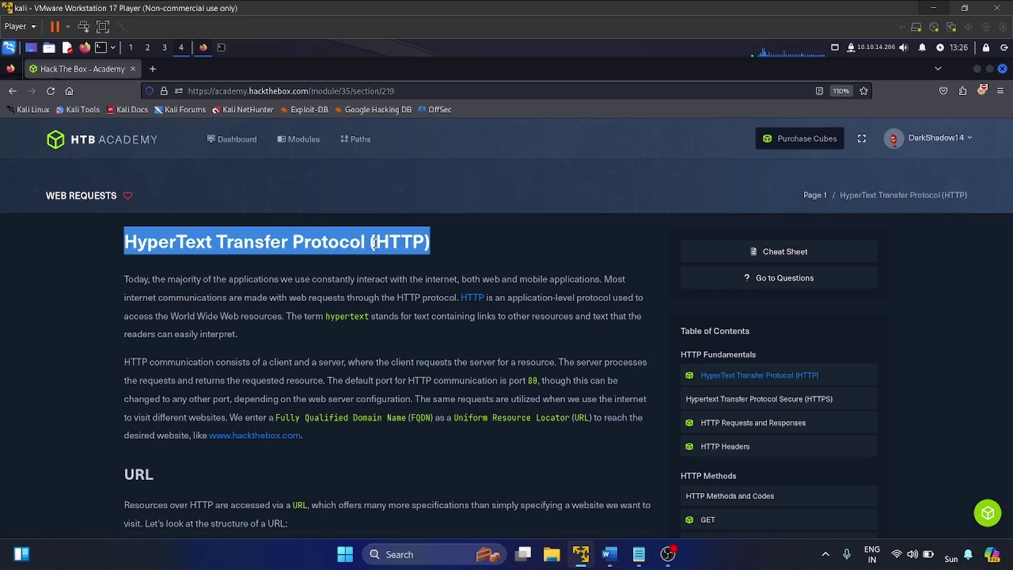
click(400, 250)
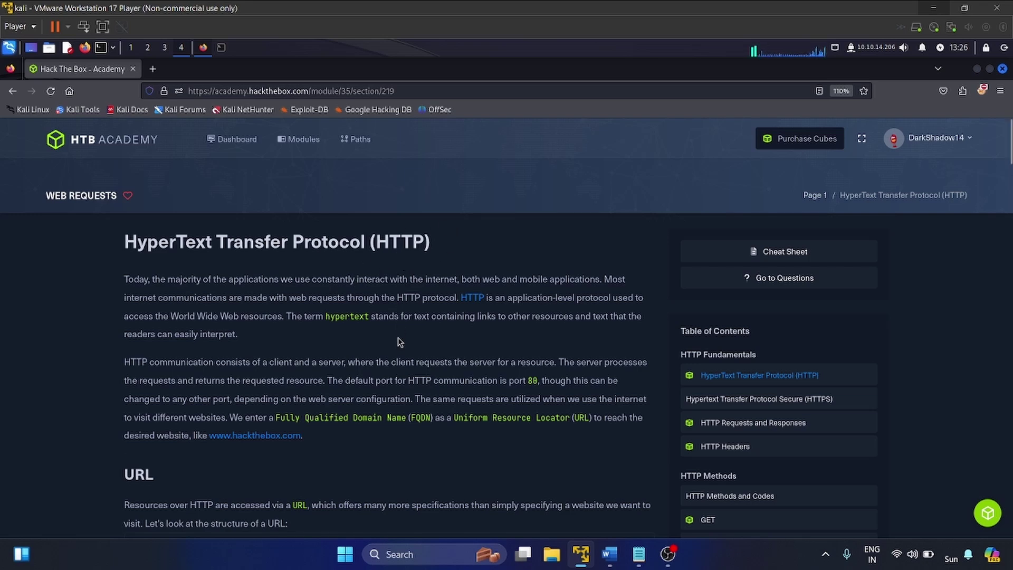
triple_click(529, 375)
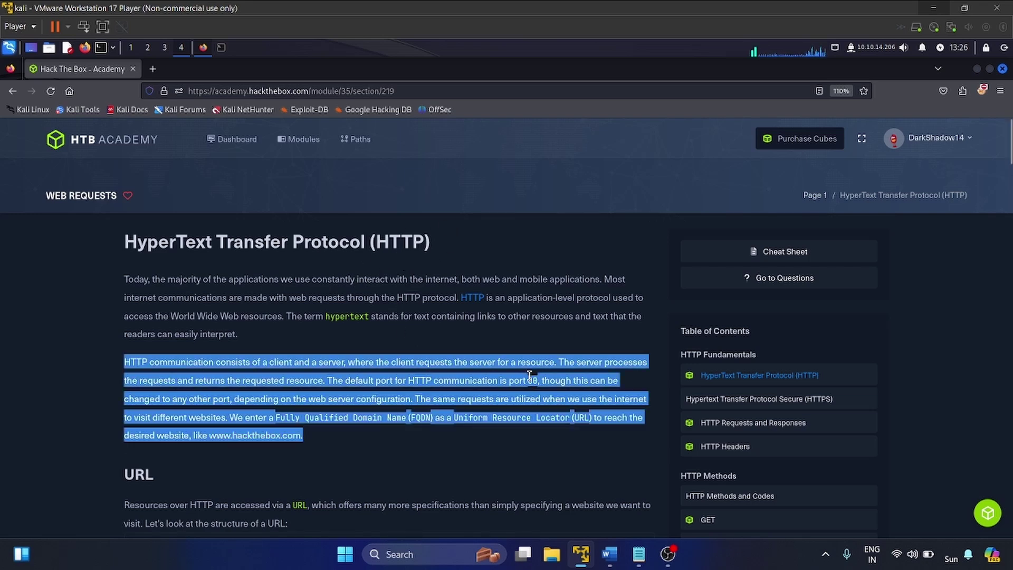
scroll(370, 317, down, 5)
double_click(172, 207)
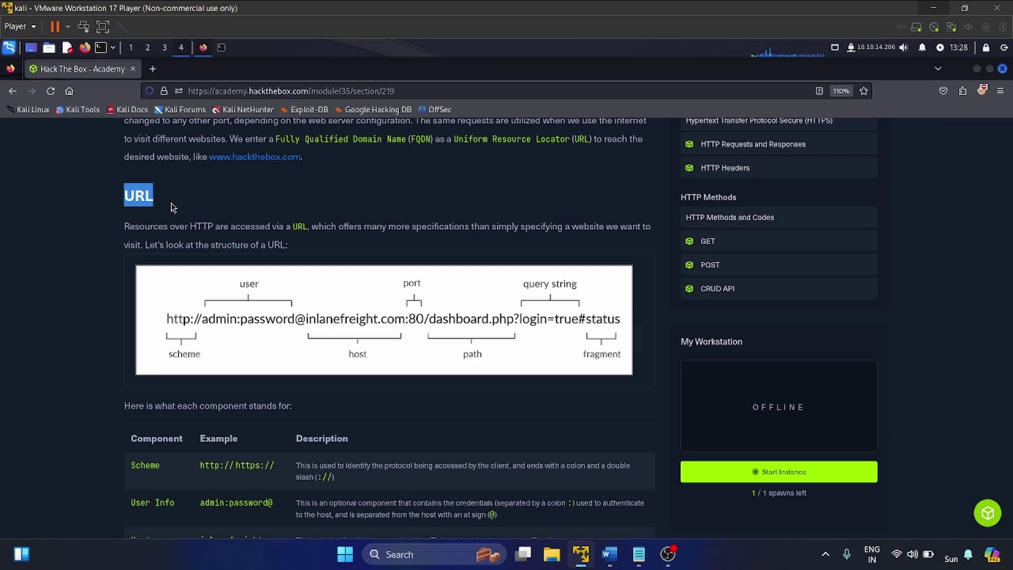
Step: Scroll past the URL table and HTTP Flow diagram and highlight the cURL heading
scroll(211, 349, down, 4)
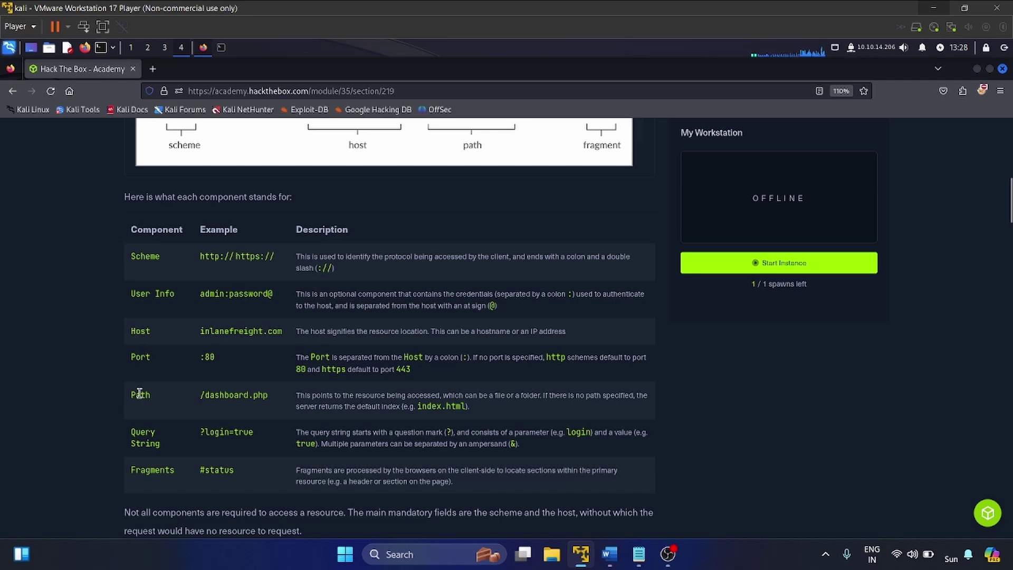
scroll(140, 393, down, 4)
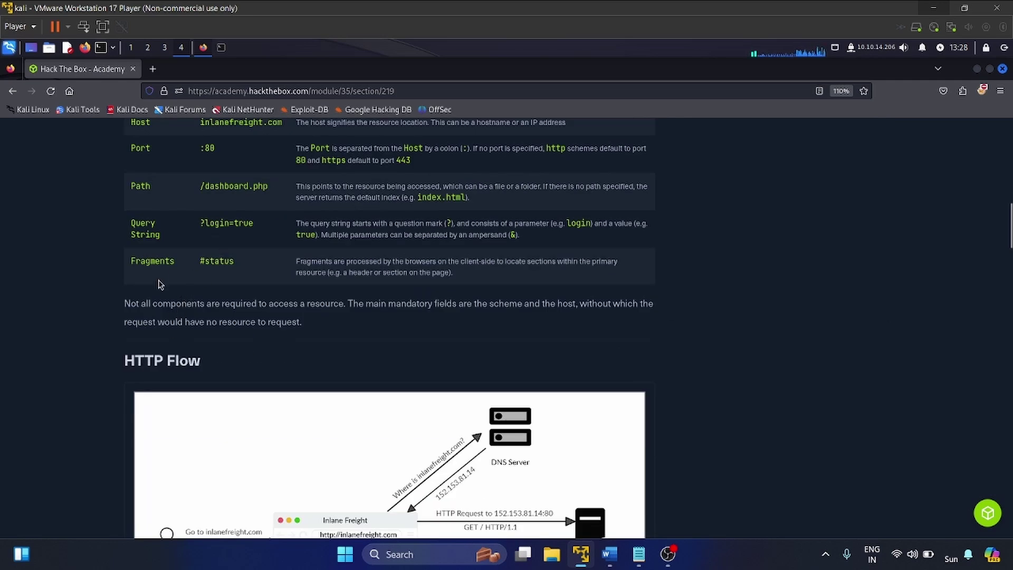
scroll(242, 294, down, 3)
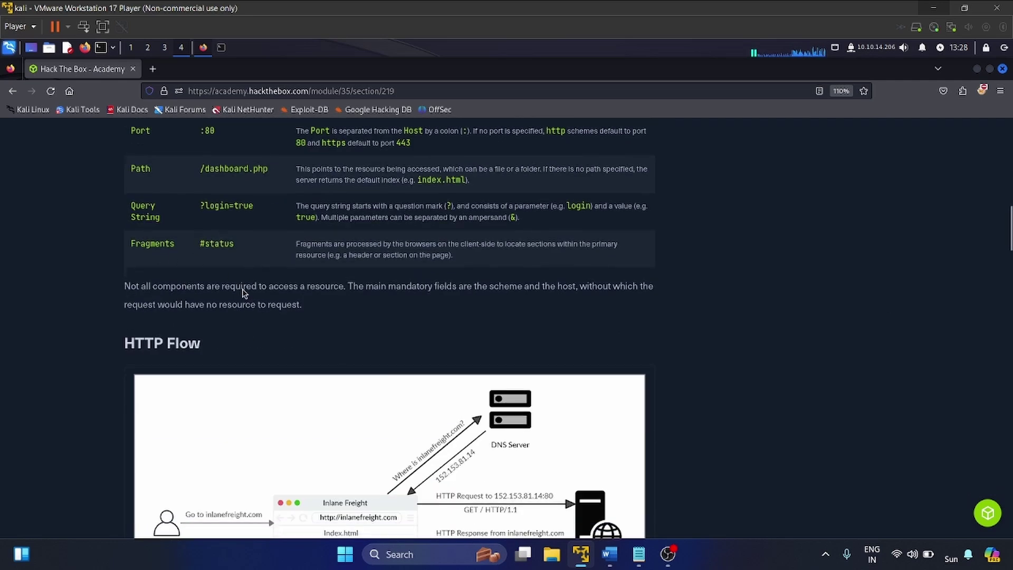
scroll(242, 294, down, 6)
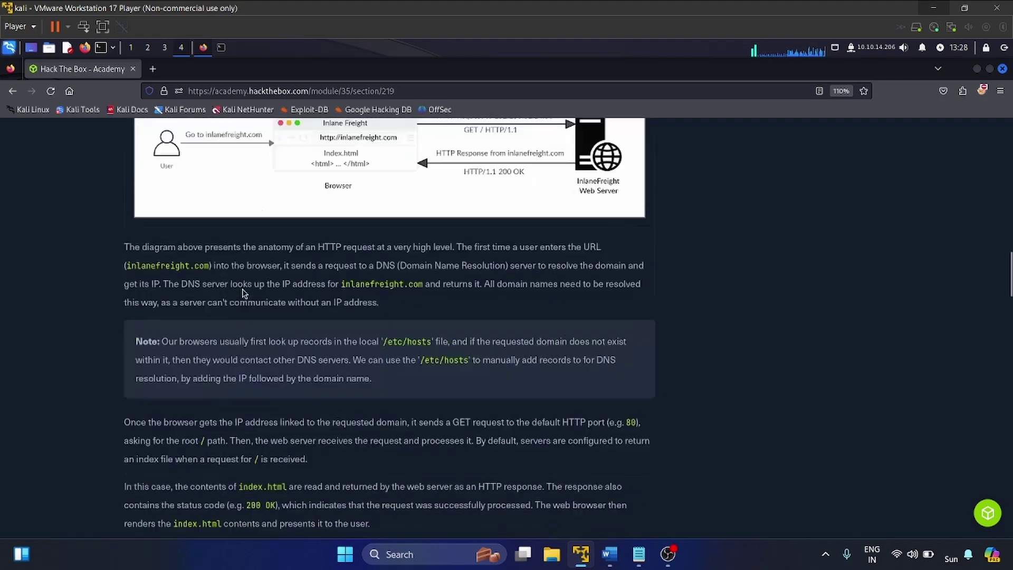
scroll(242, 288, down, 3)
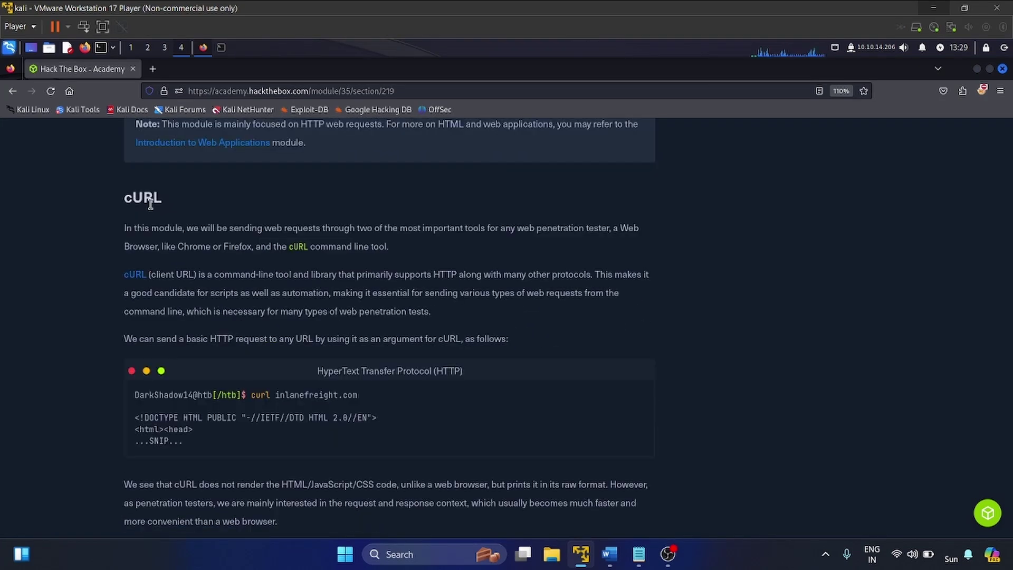
double_click(151, 203)
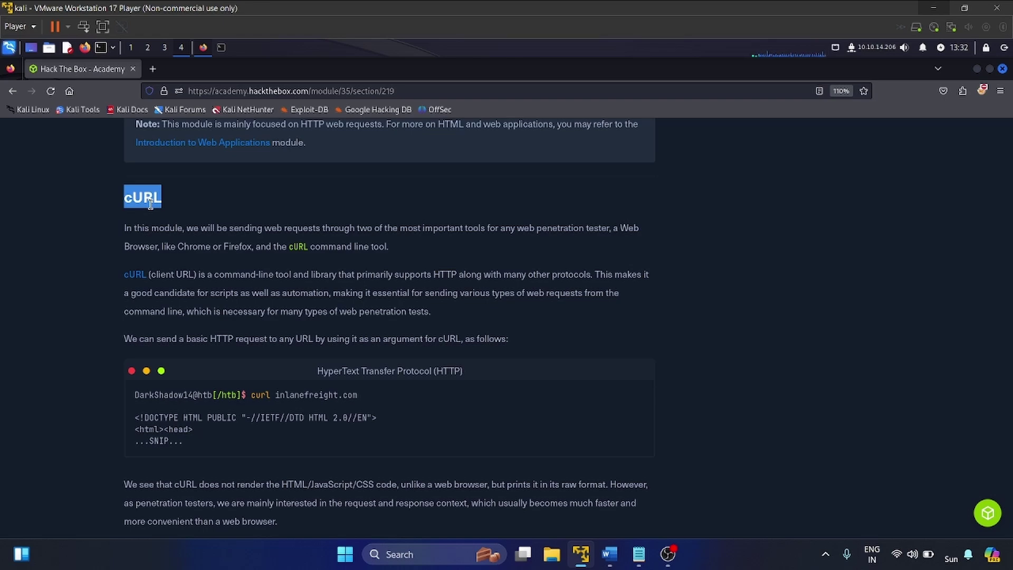
Step: Read the cURL example and continue down to the '/download.php' question
click(332, 391)
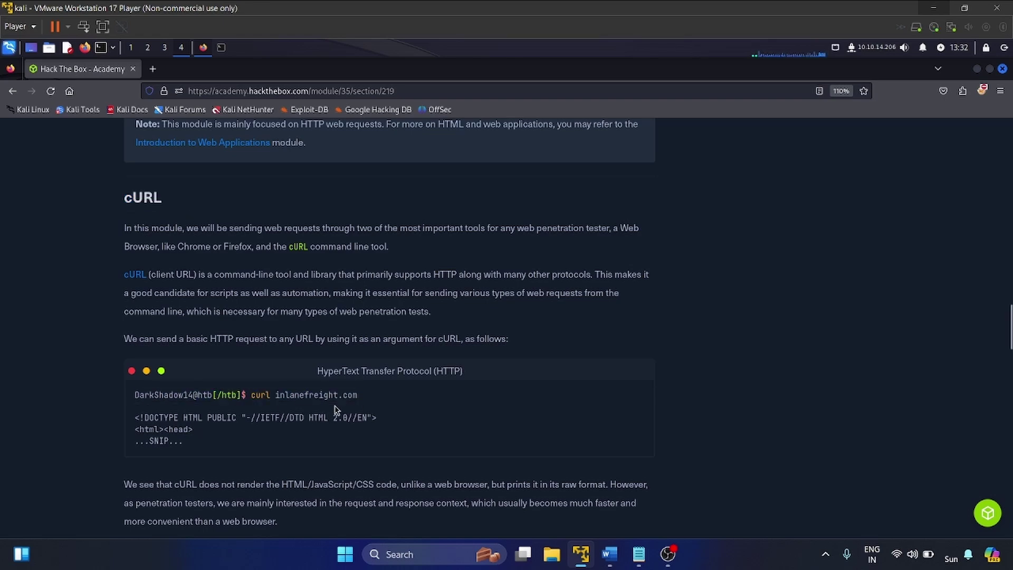
scroll(334, 407, down, 3)
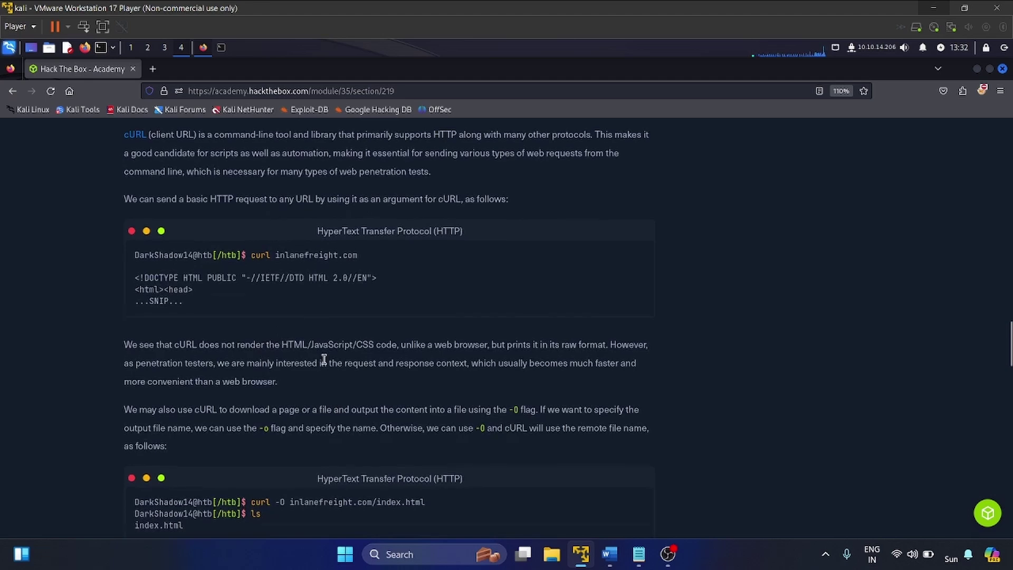
scroll(323, 366, down, 2)
scroll(324, 364, down, 8)
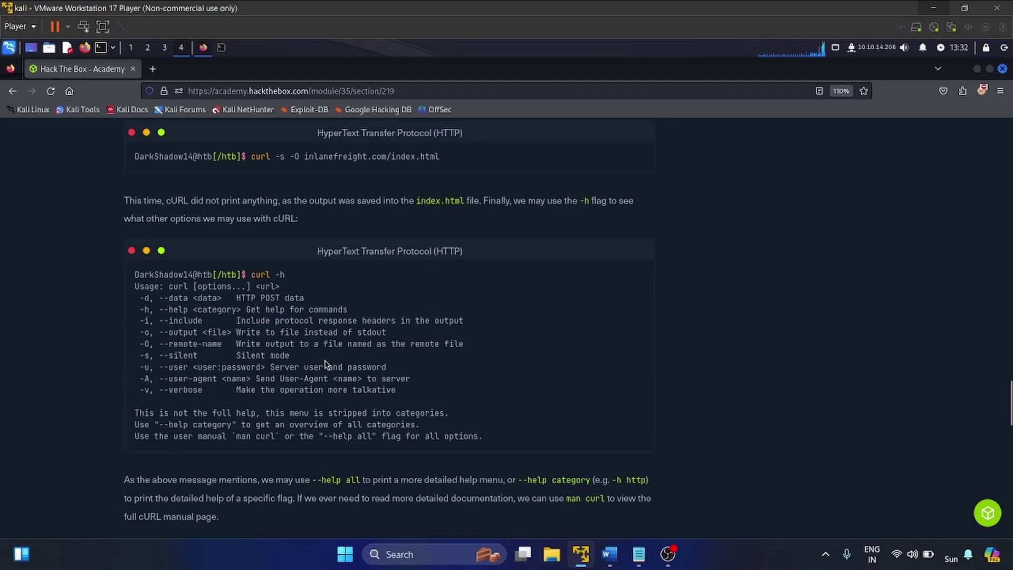
scroll(324, 365, down, 8)
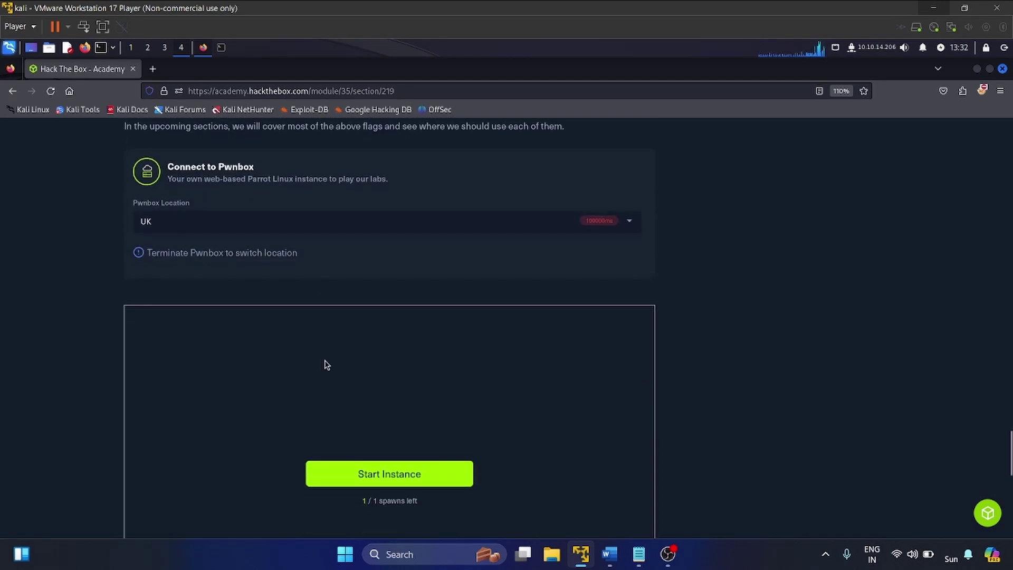
scroll(325, 364, down, 6)
scroll(327, 365, down, 2)
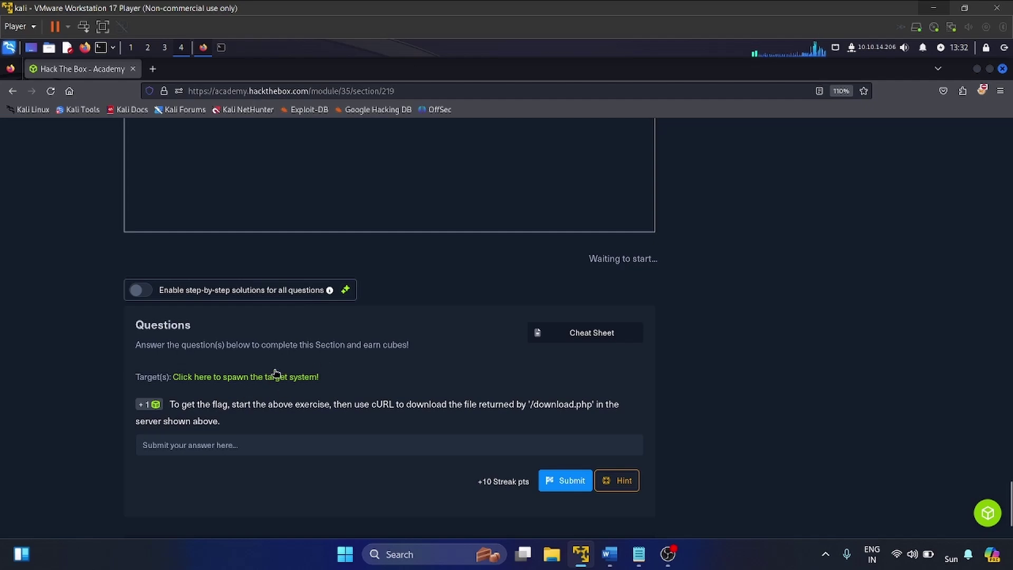
Step: Verify the OpenVPN log shows Initialization Sequence Completed, then return to the Academy lesson
click(223, 48)
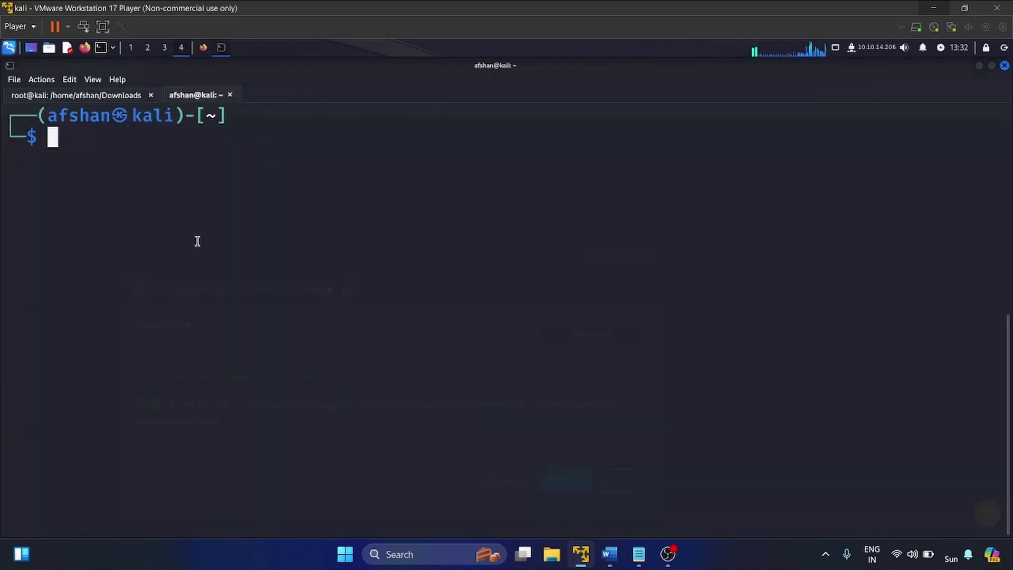
click(112, 95)
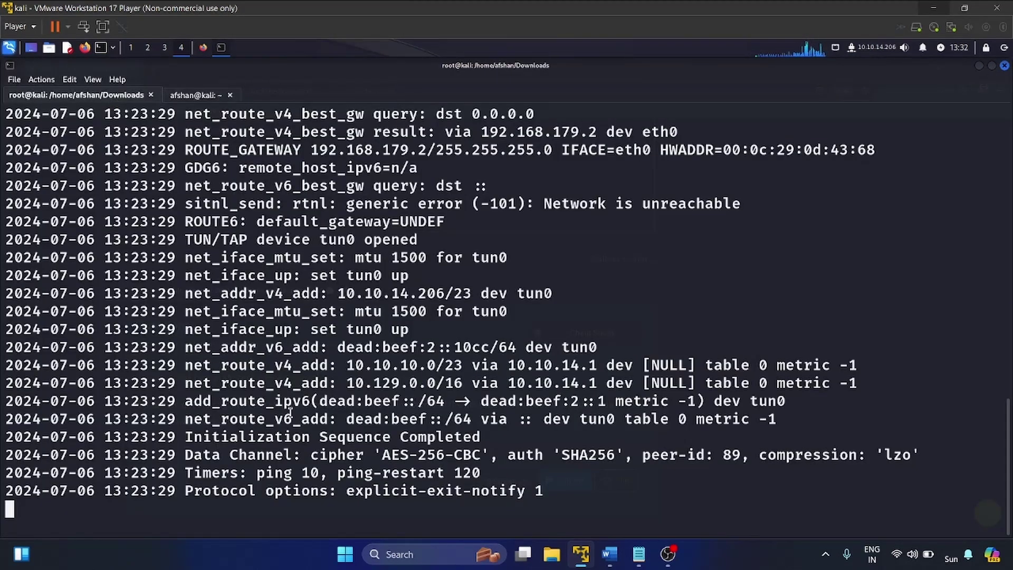
triple_click(309, 438)
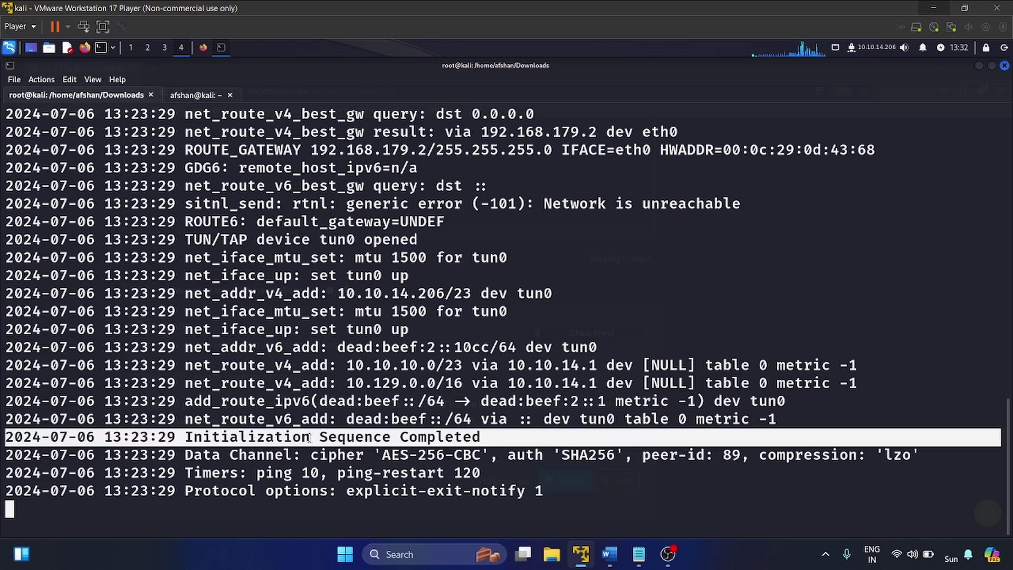
click(193, 95)
click(203, 48)
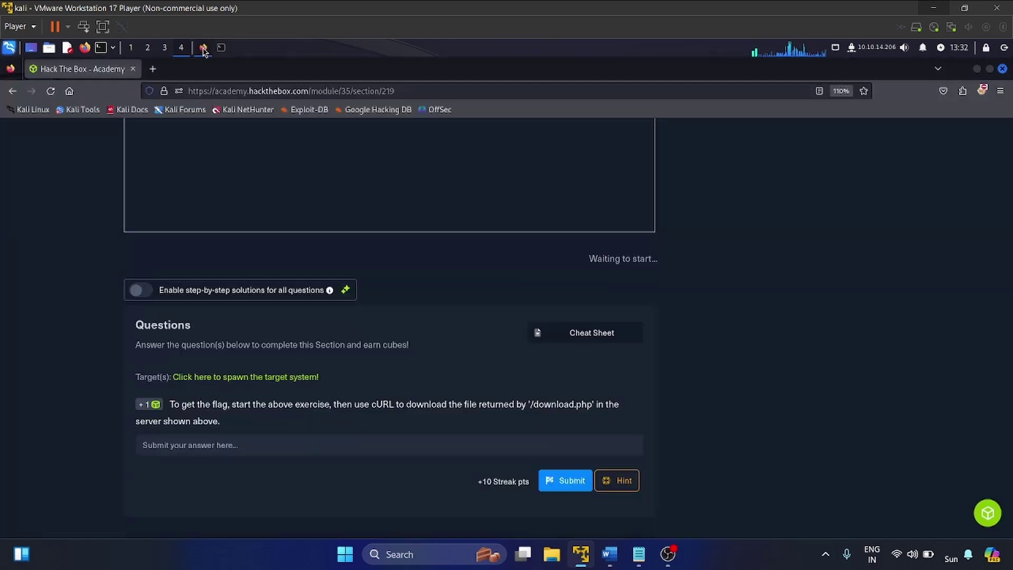
Step: Spawn the exercise target at 94.237.59.63:35687 and bring the Kali terminal forward
click(246, 378)
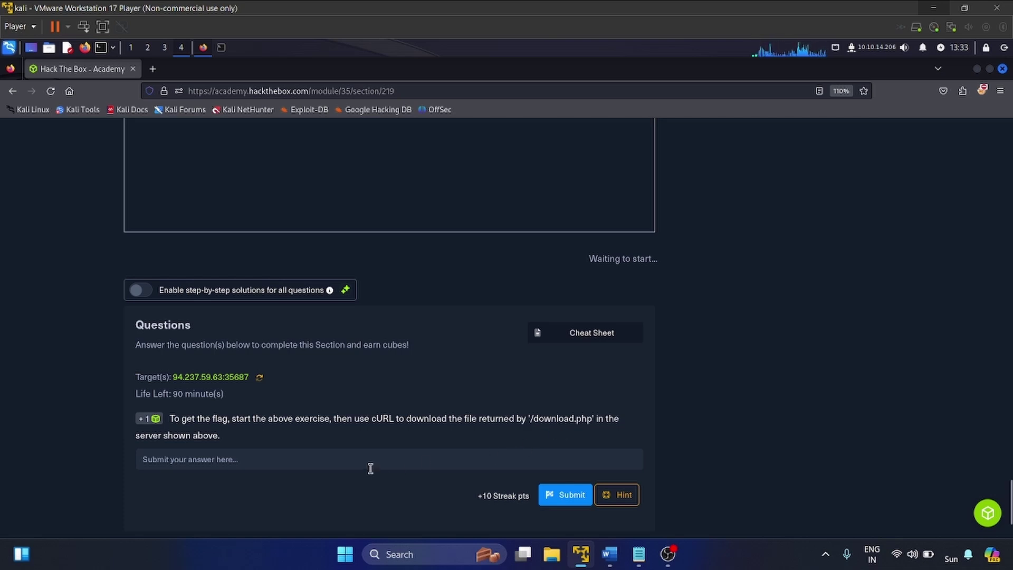
click(222, 47)
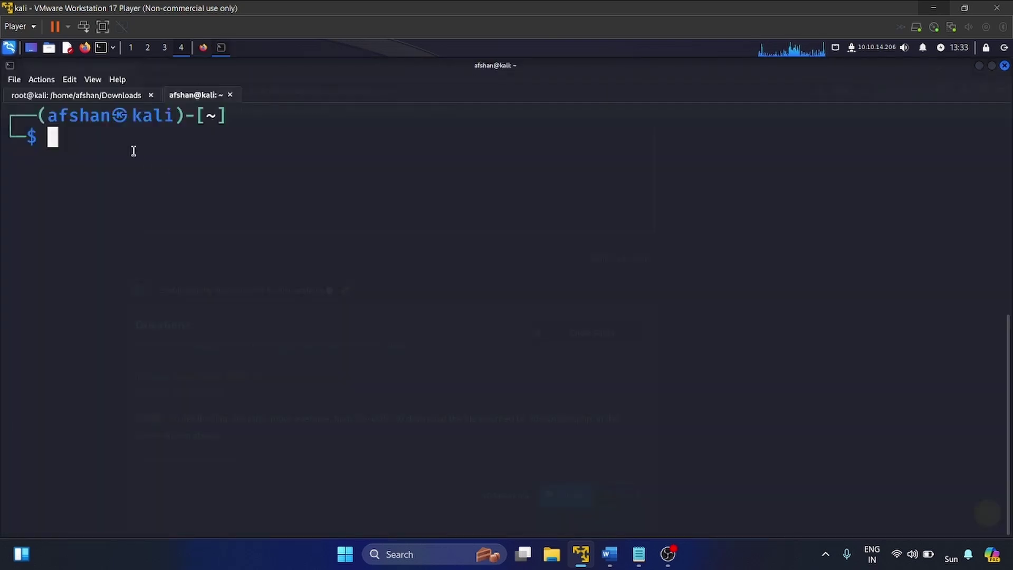
Step: Enlarge the terminal text two steps and run curl -h
key(ctrl+plus)
key(ctrl+plus)
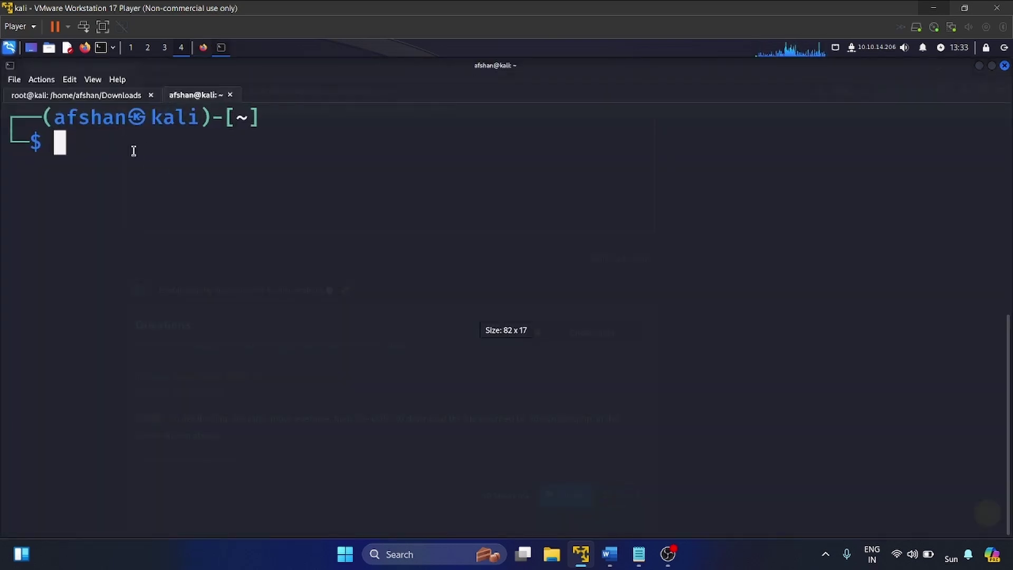
key(ctrl+plus)
text(curl -h)
key(BackSpace)
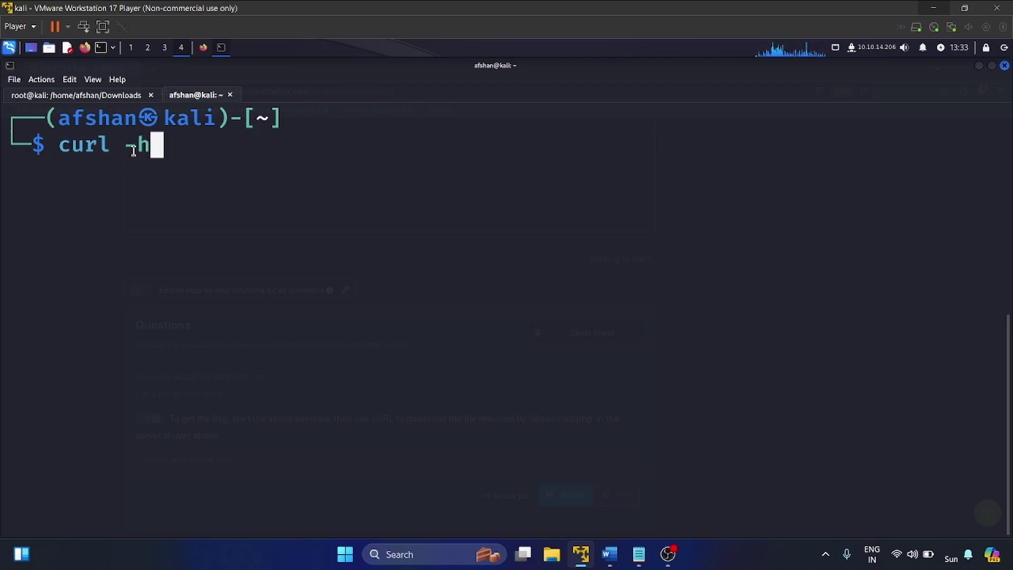
key(Return)
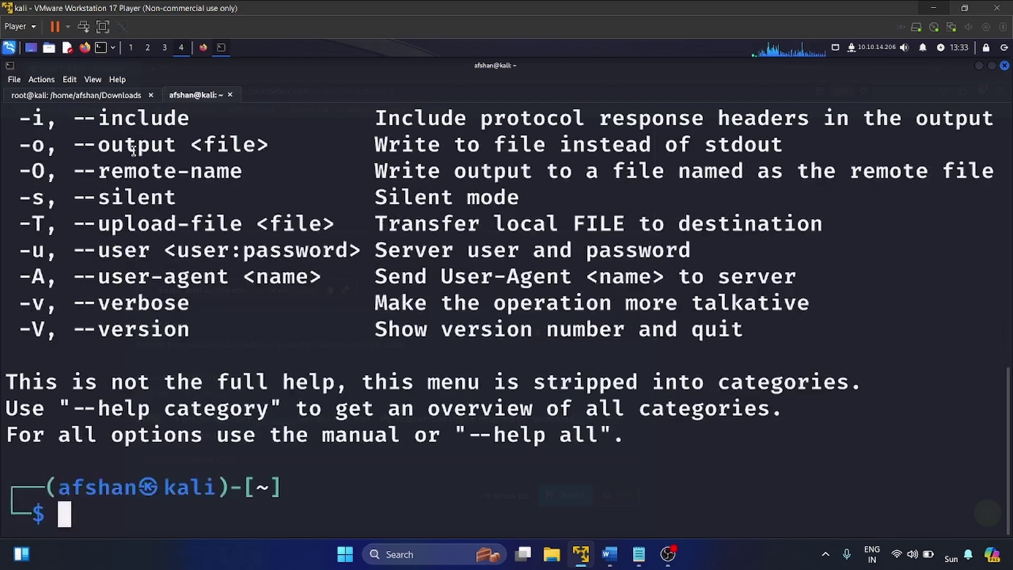
Step: Highlight the -d --data, -v --verbose and -s --silent lines in curl's help
scroll(134, 150, up, 2)
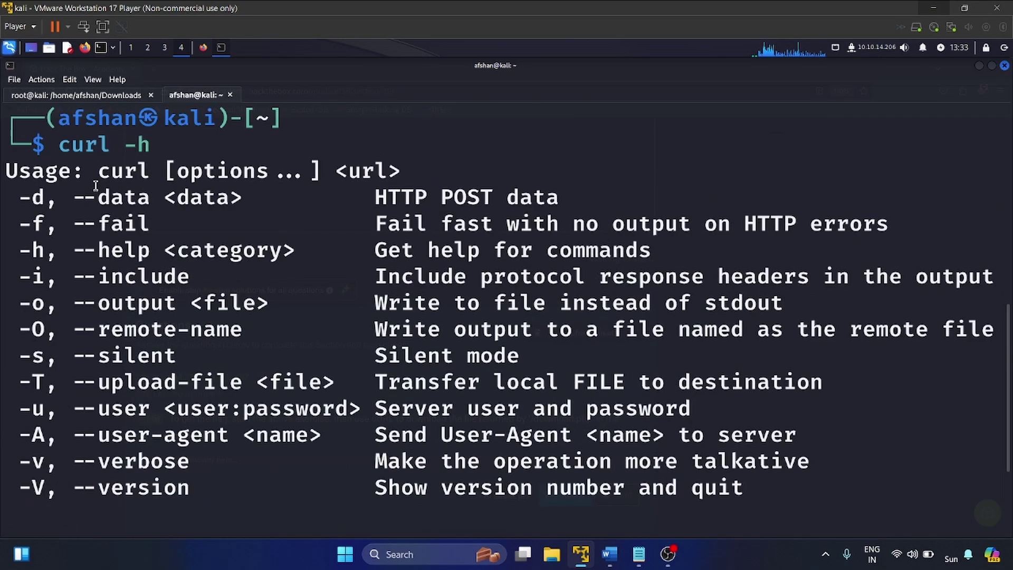
double_click(33, 205)
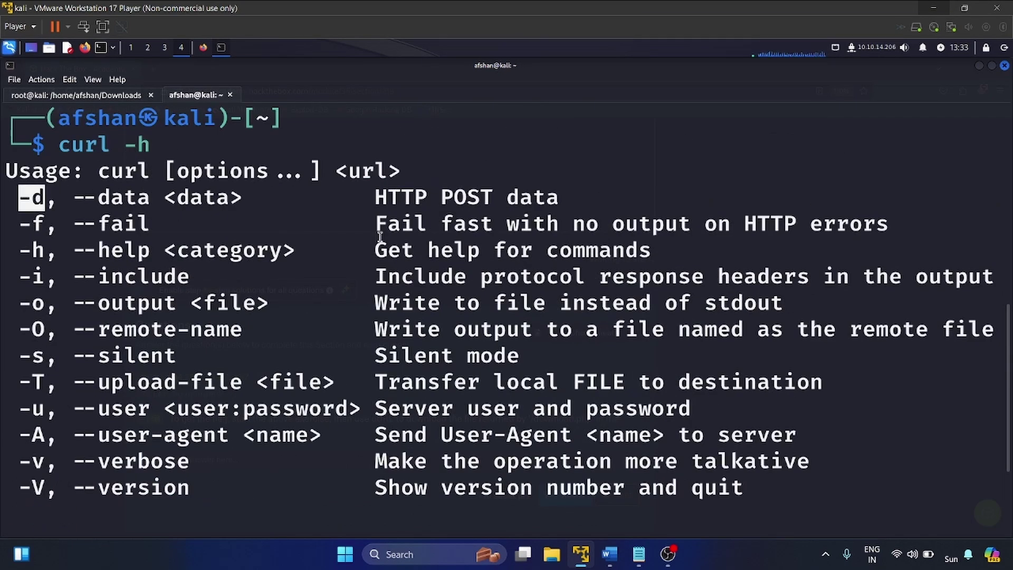
click(458, 196)
triple_click(458, 196)
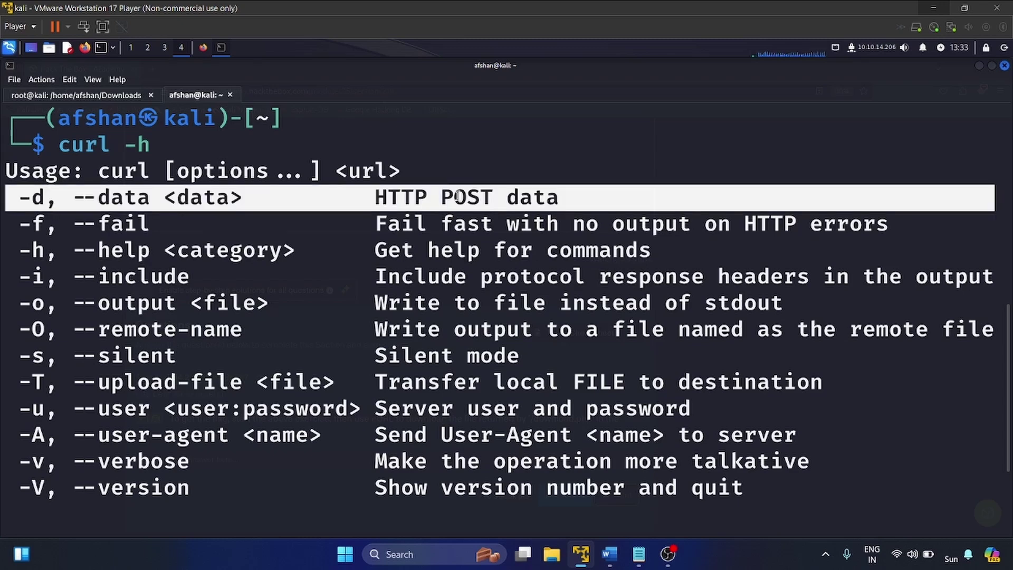
click(147, 264)
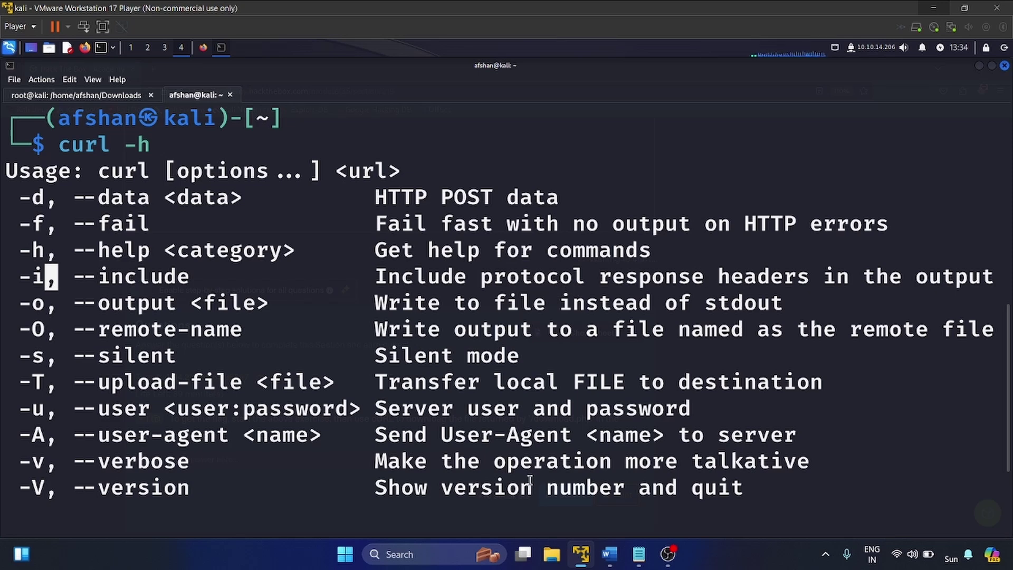
double_click(34, 465)
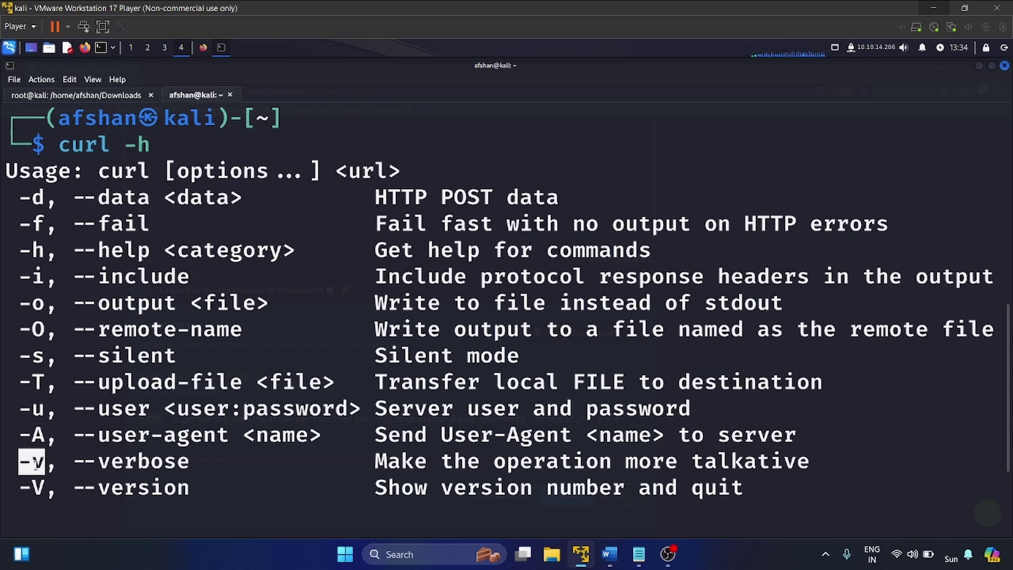
triple_click(407, 467)
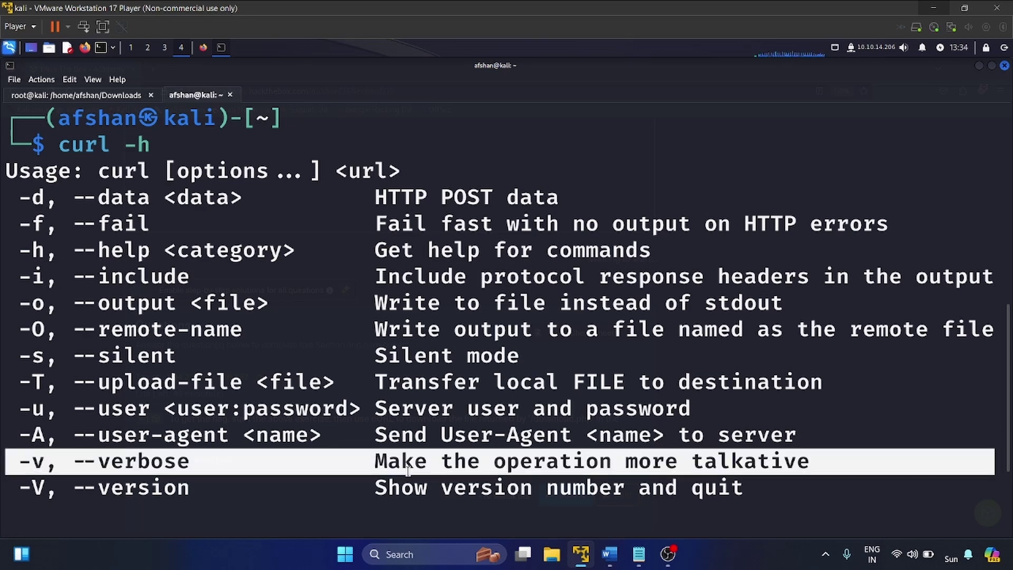
double_click(129, 365)
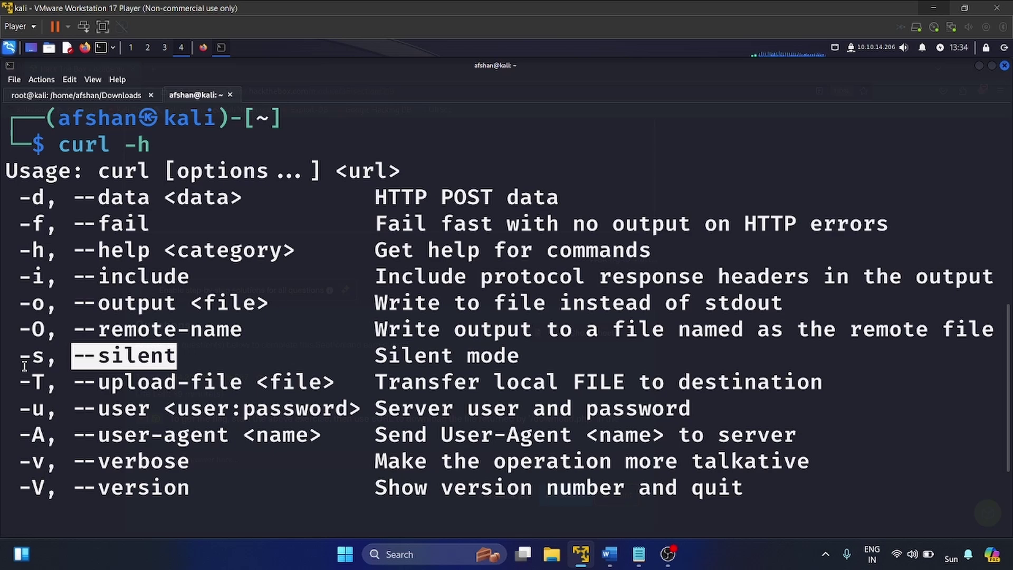
double_click(457, 356)
triple_click(457, 356)
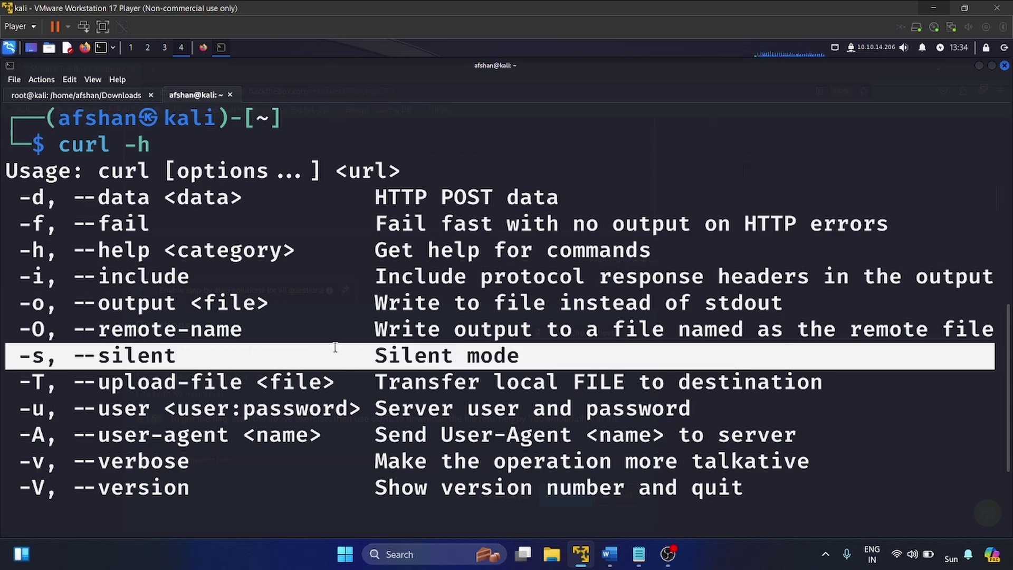
scroll(195, 477, down, 2)
click(116, 521)
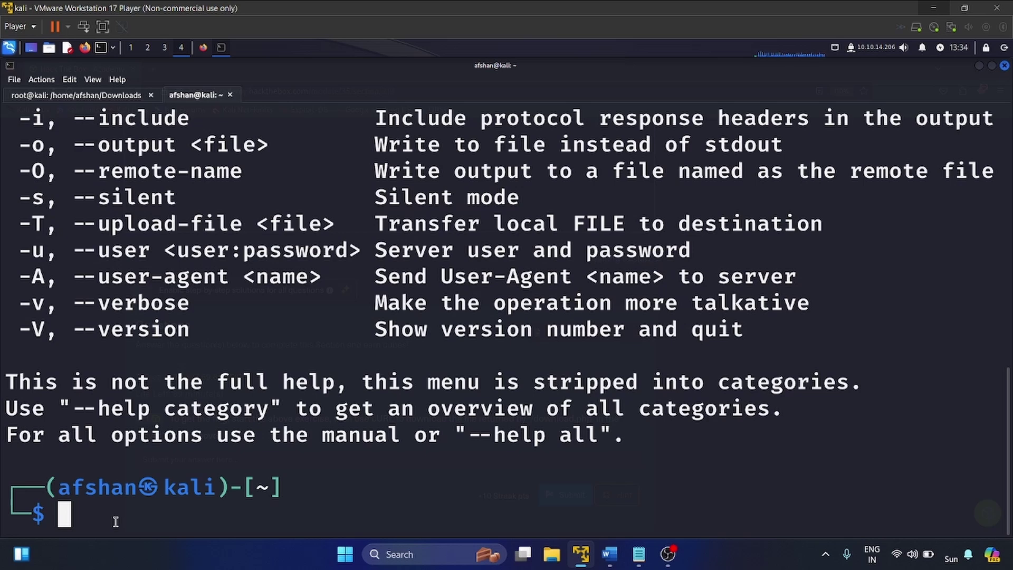
Step: Clear the screen, run curl --help all, and highlight the -X, --request line
text(curl )
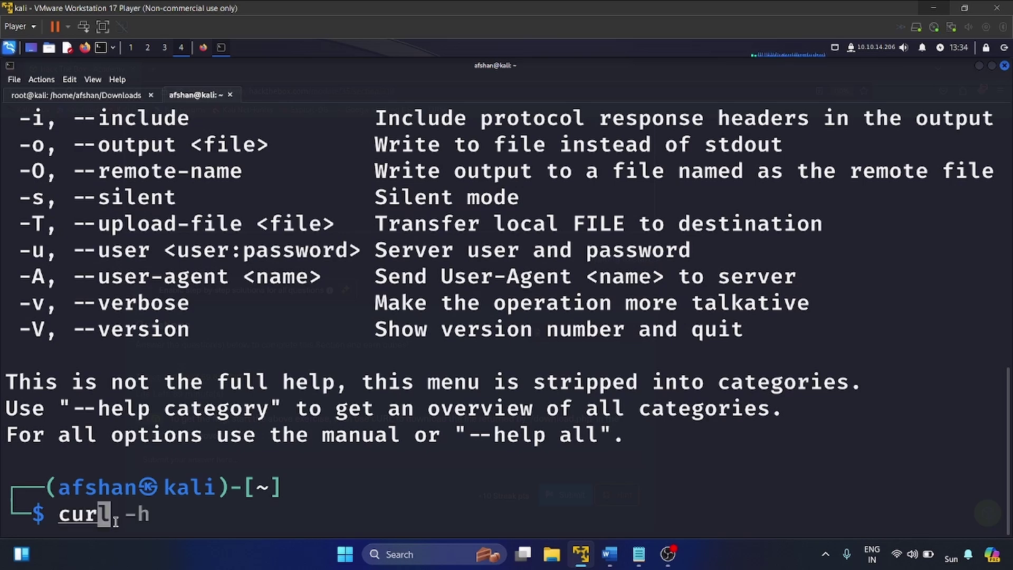
text(--help all)
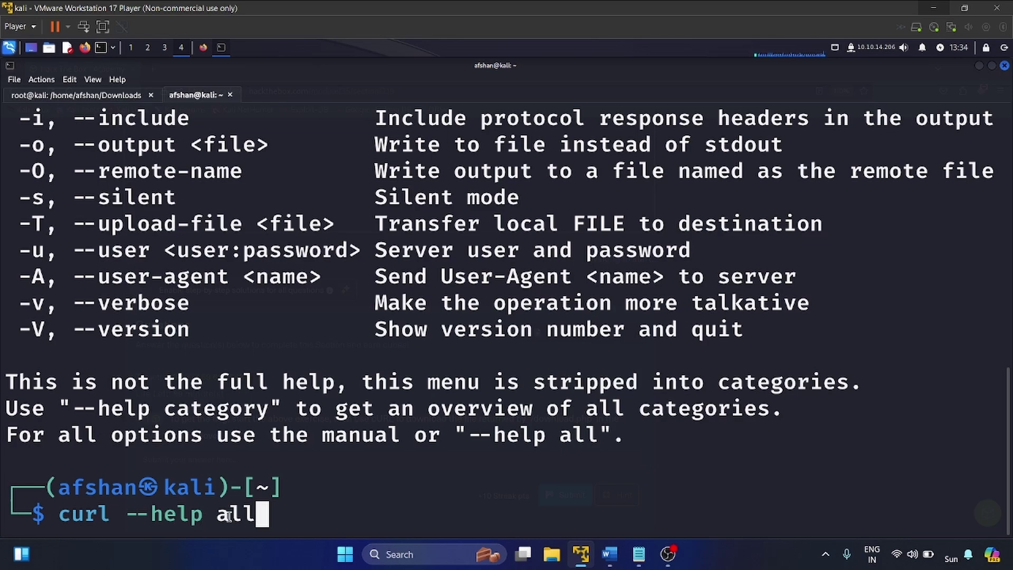
key(ctrl+l)
key(Return)
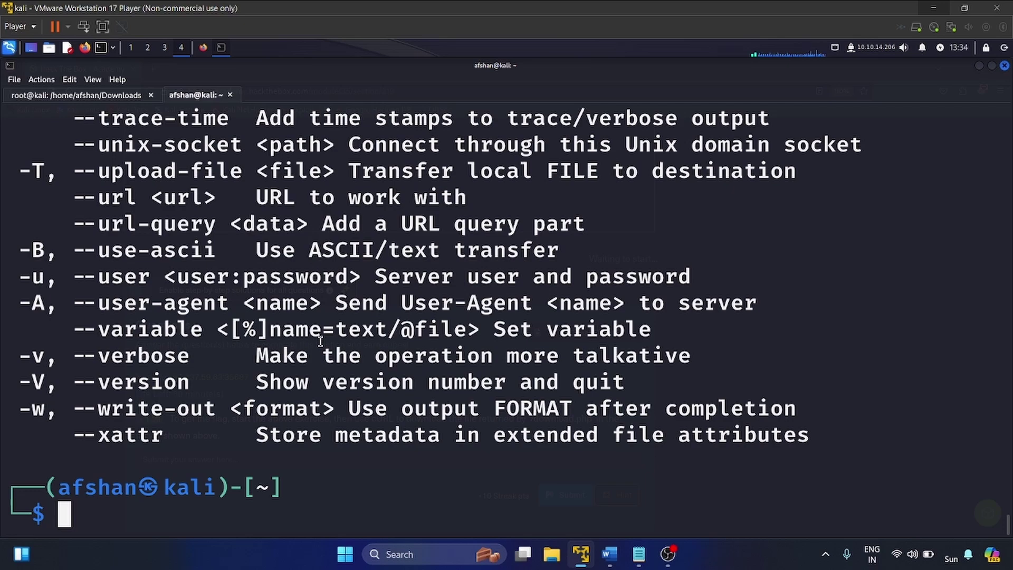
scroll(320, 341, up, 2)
scroll(321, 341, up, 6)
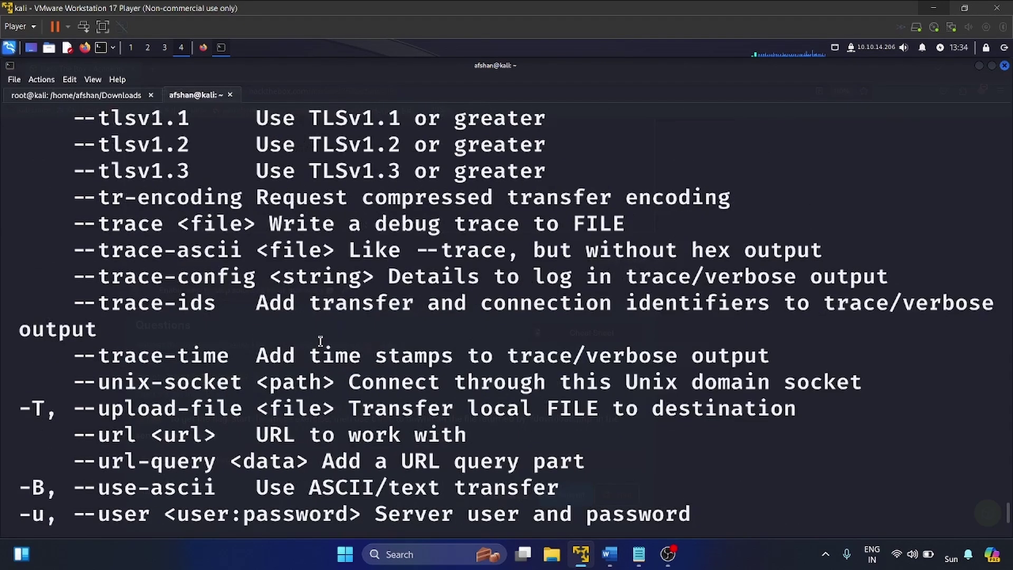
scroll(321, 341, up, 5)
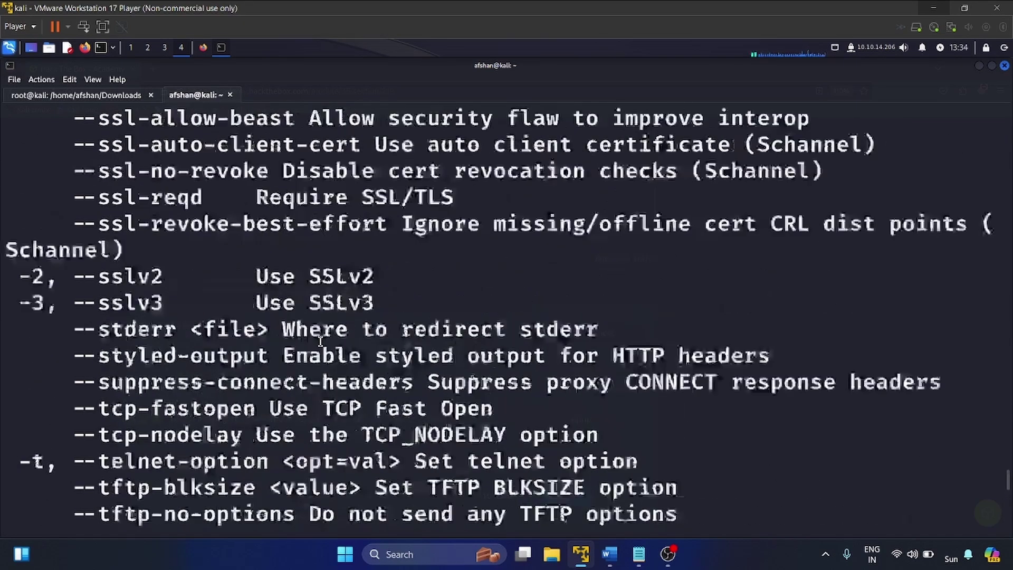
scroll(320, 340, up, 1)
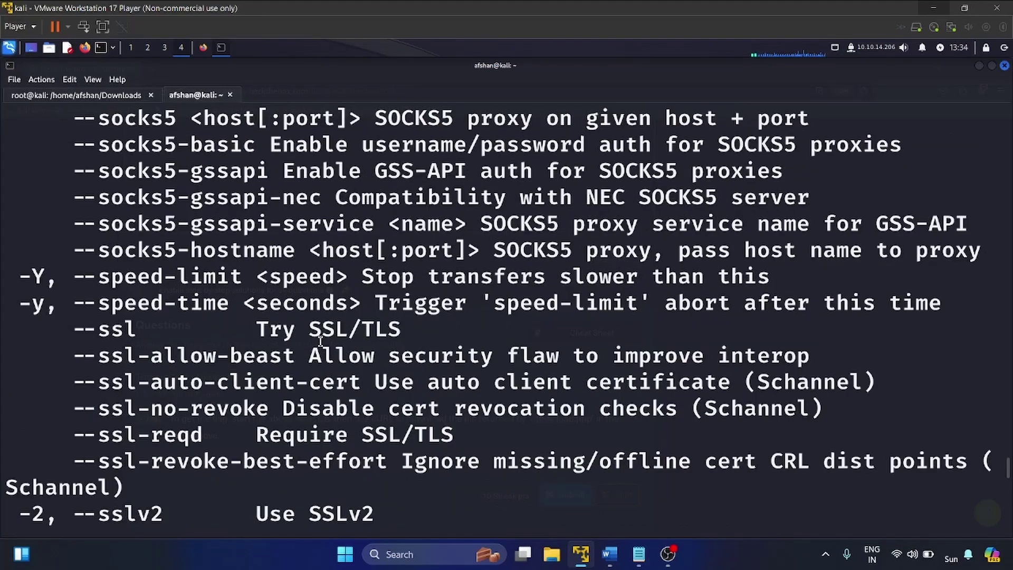
scroll(321, 340, up, 3)
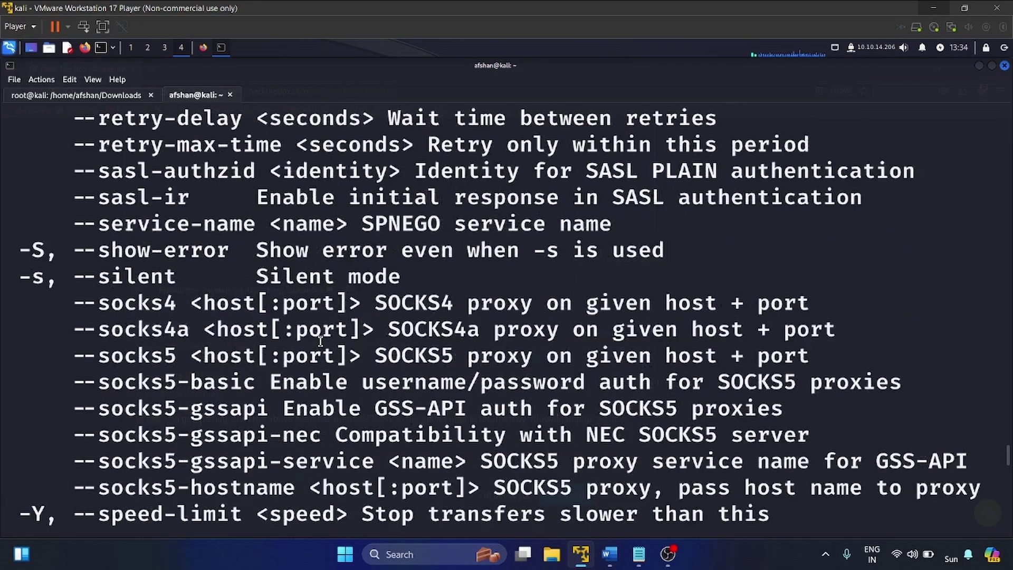
scroll(321, 341, up, 2)
scroll(320, 340, up, 4)
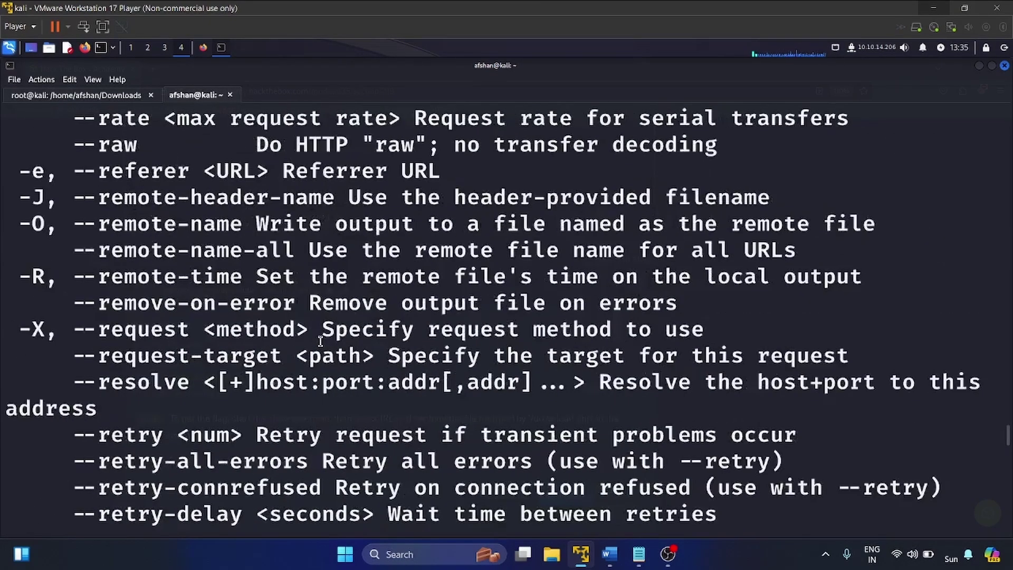
triple_click(32, 417)
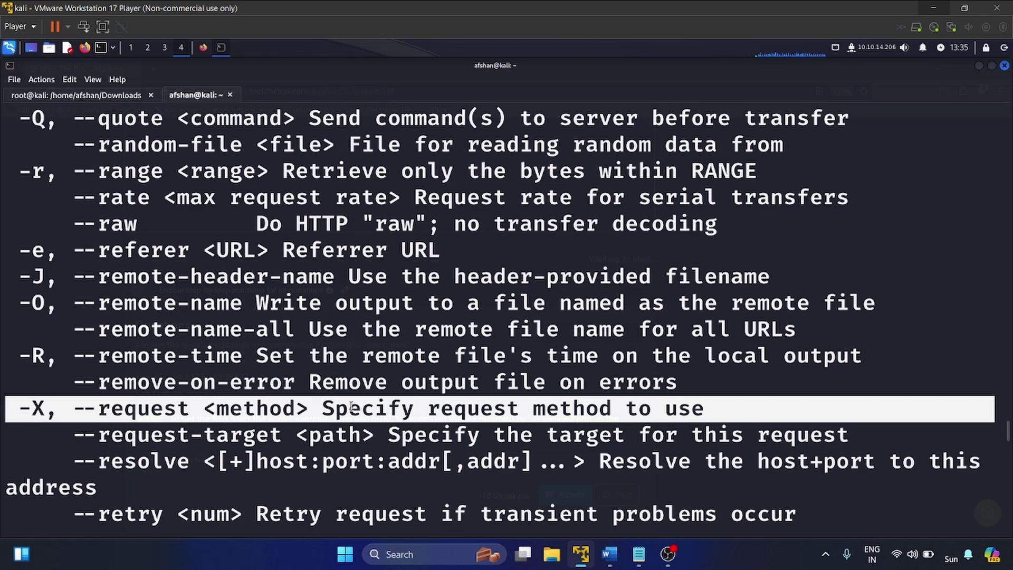
Step: Scroll further through the full option list and highlight the -H, --header line
scroll(351, 406, up, 5)
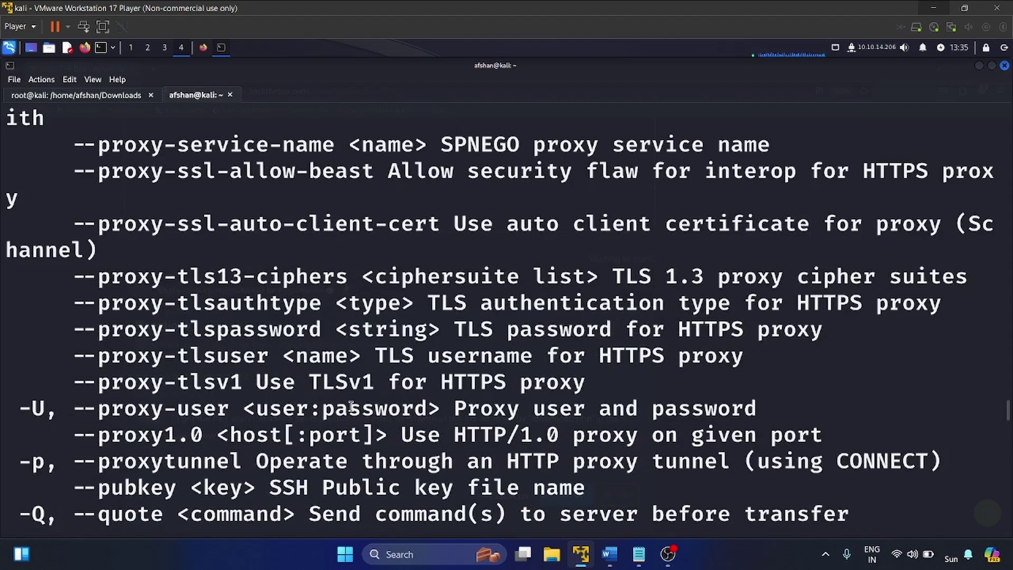
scroll(352, 406, up, 3)
scroll(352, 406, up, 11)
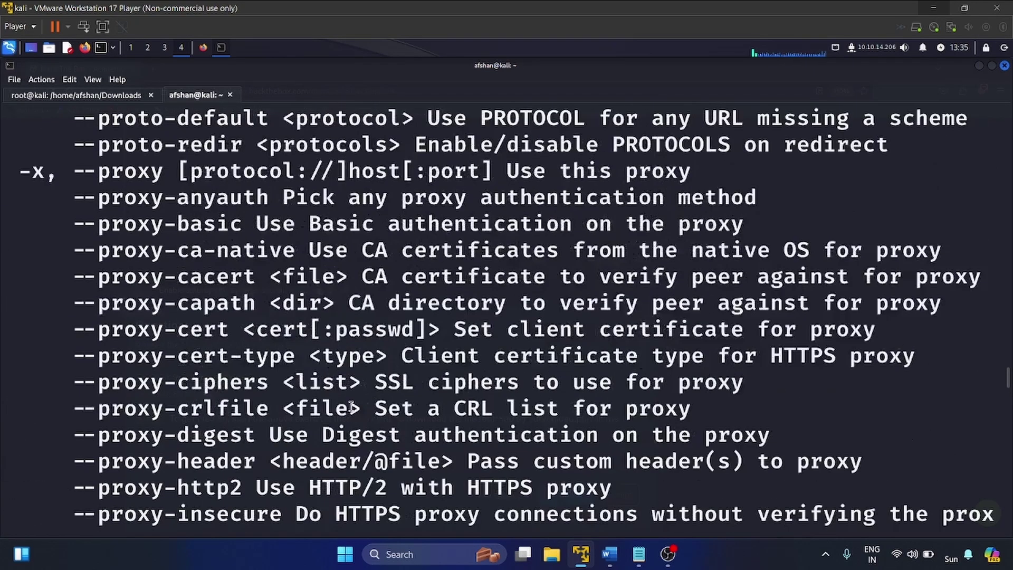
scroll(352, 406, up, 10)
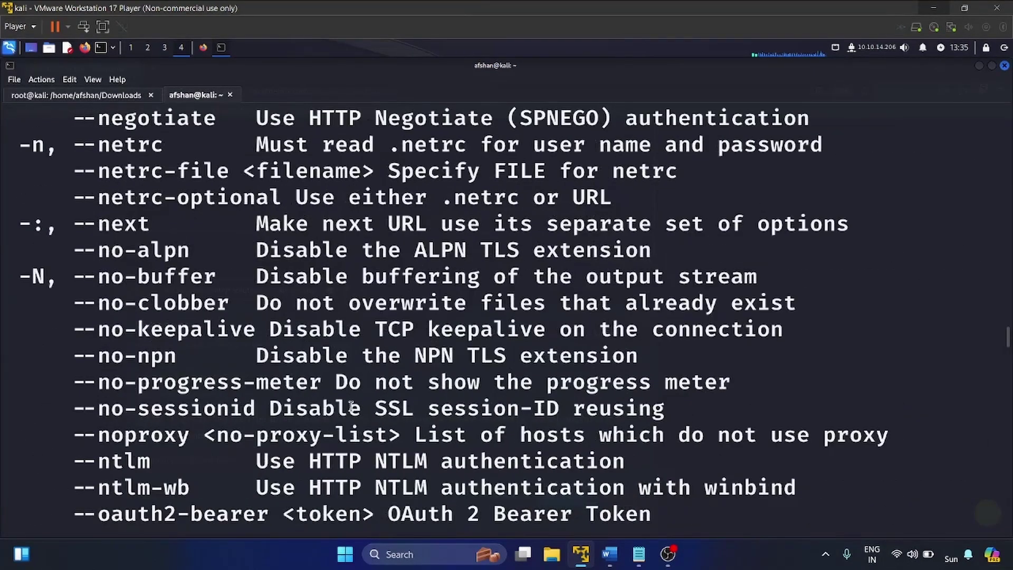
scroll(352, 407, up, 6)
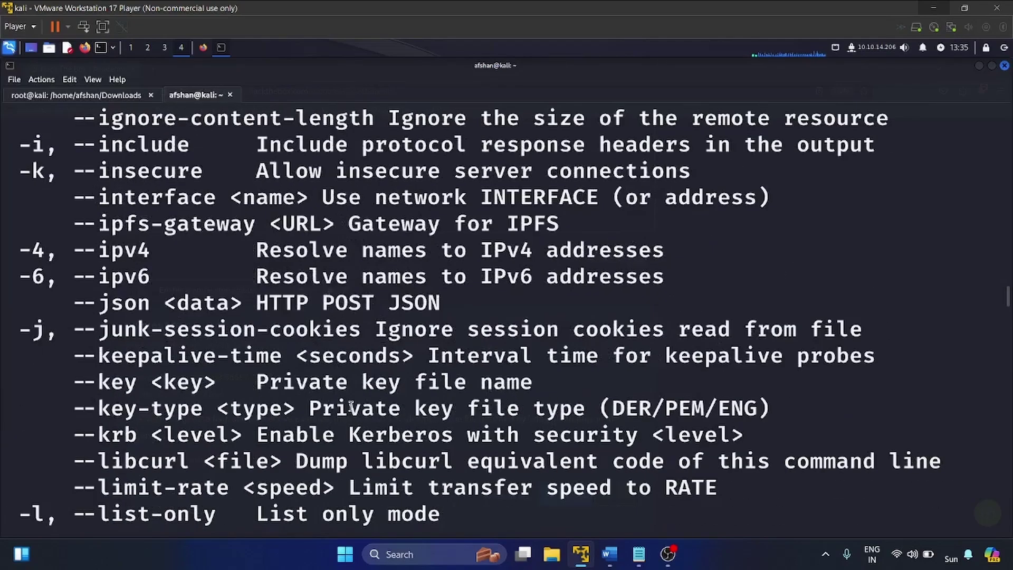
scroll(352, 407, up, 7)
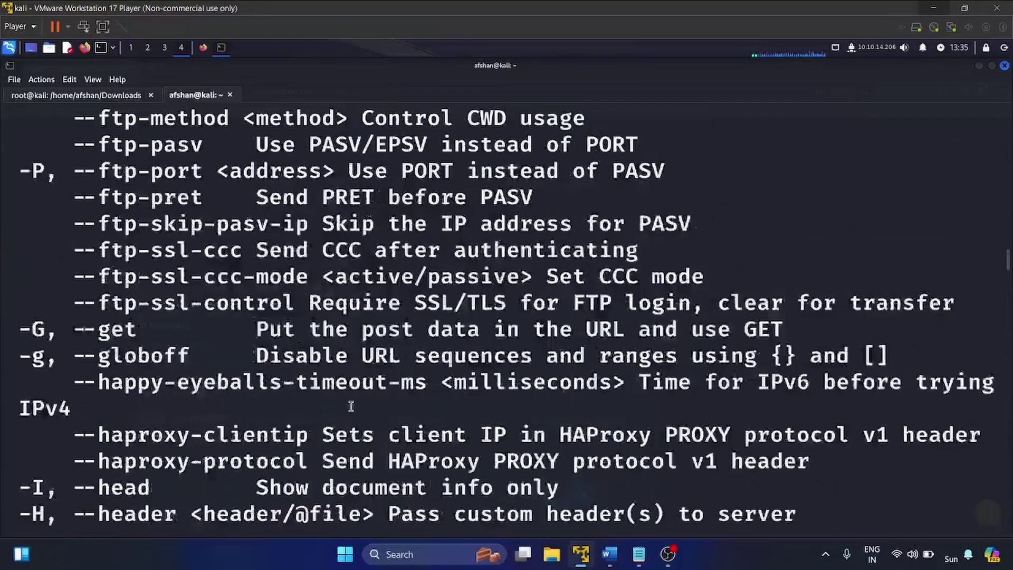
scroll(352, 406, up, 4)
scroll(351, 407, down, 4)
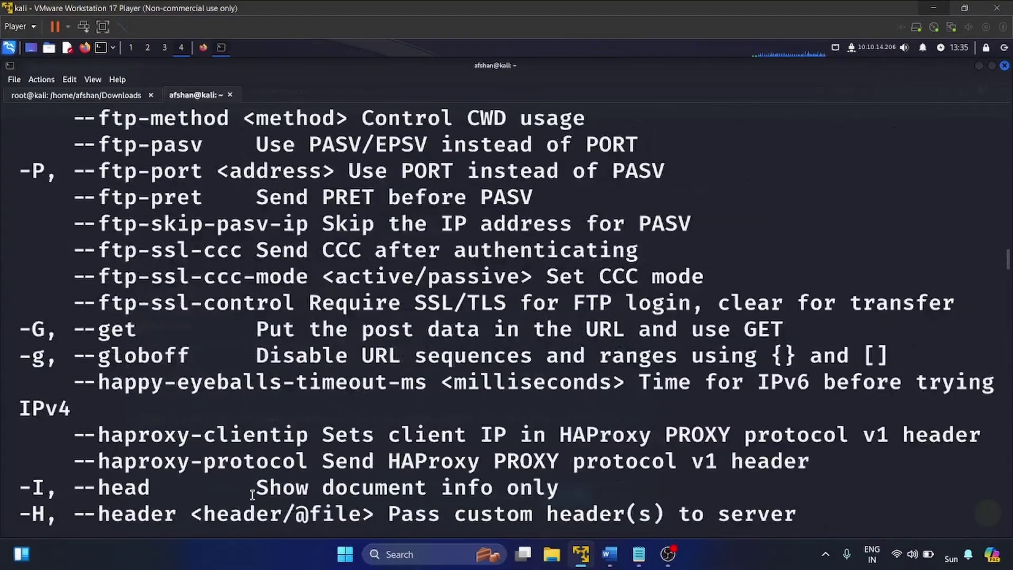
scroll(238, 488, down, 3)
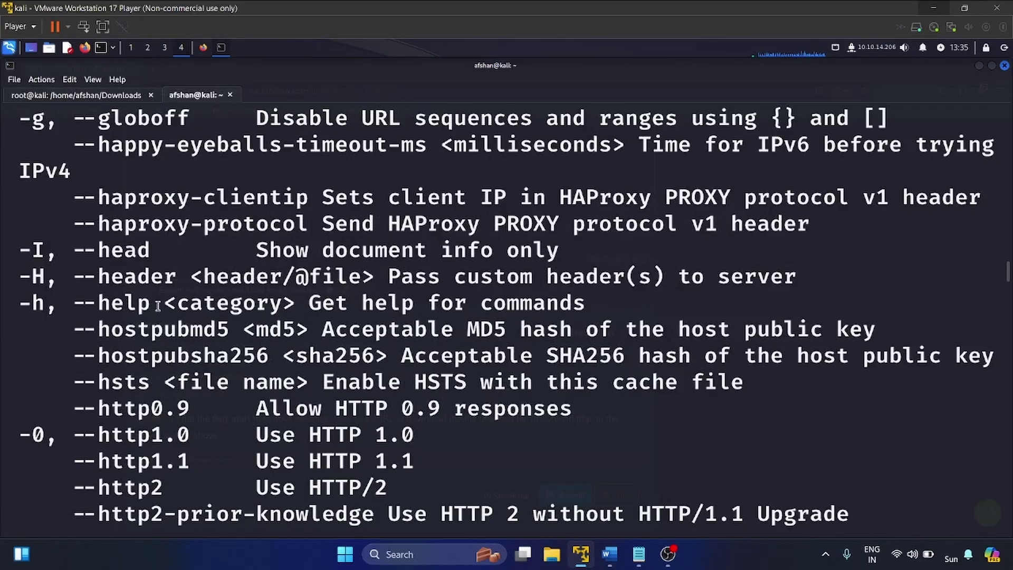
double_click(138, 277)
triple_click(138, 277)
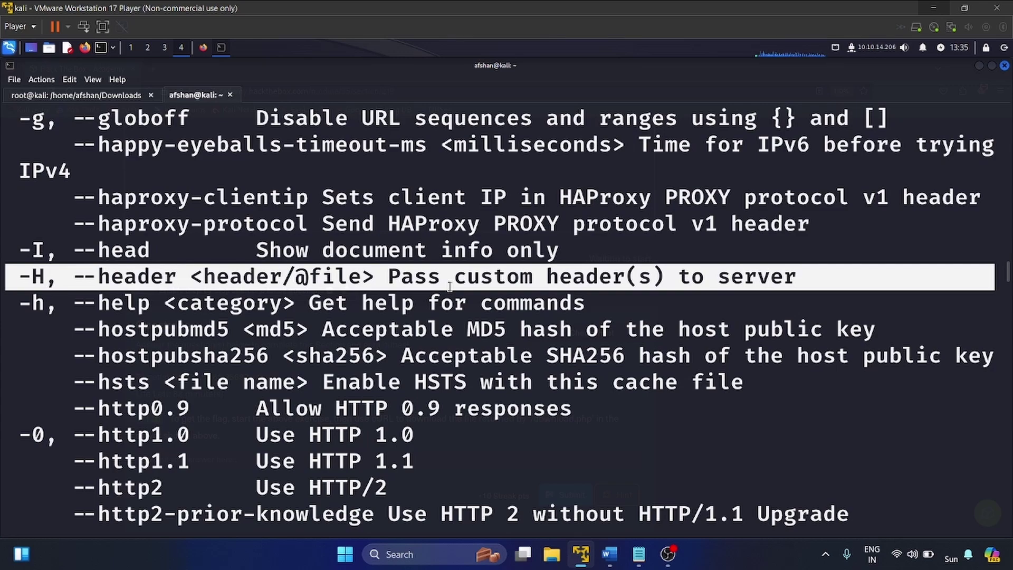
scroll(449, 286, down, 20)
scroll(450, 286, down, 15)
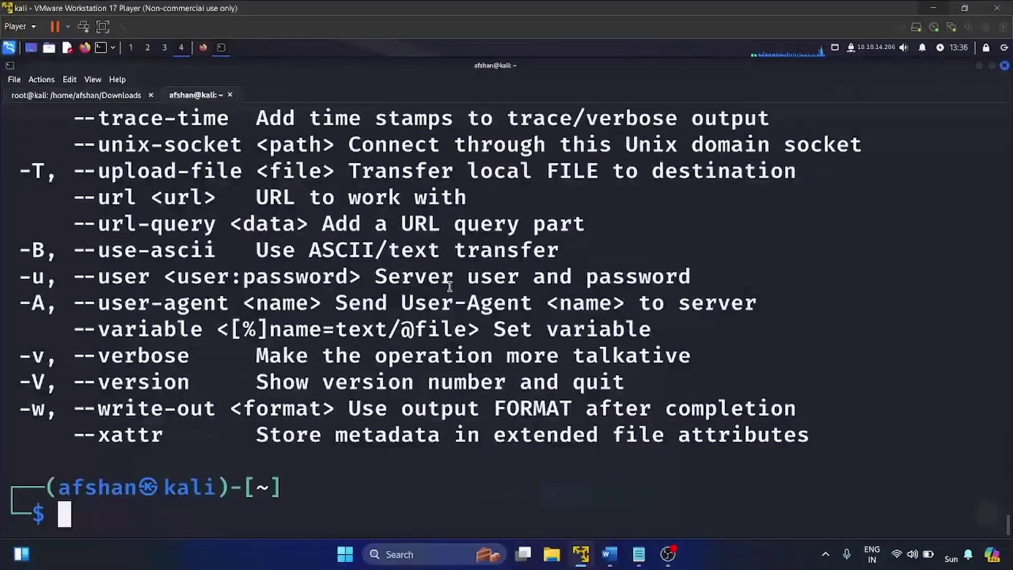
Step: Clear the screen and run curl google.com, getting a 301 Moved page
text(cur)
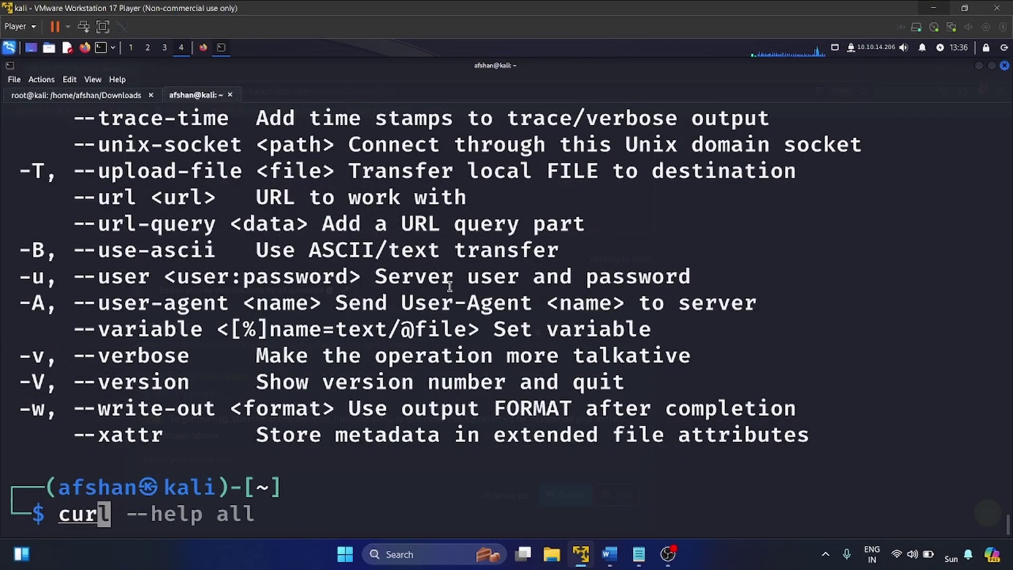
key(ctrl+l)
text(l )
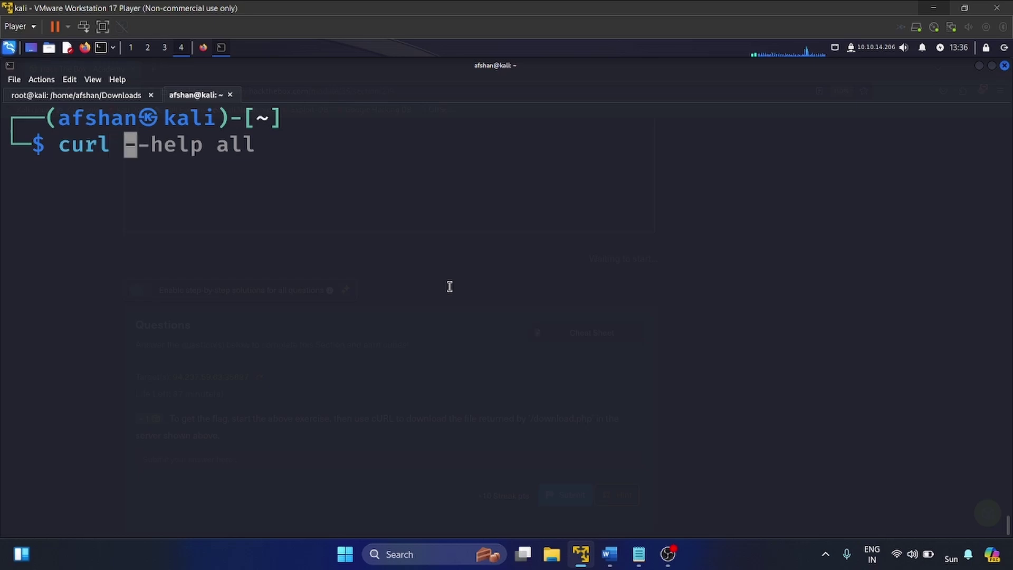
text(google.com)
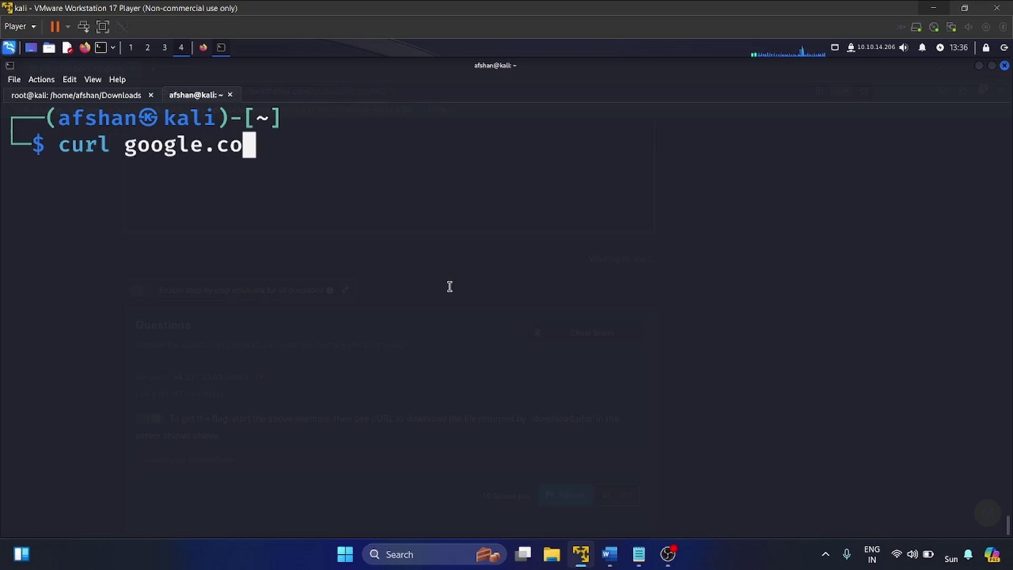
key(Left)
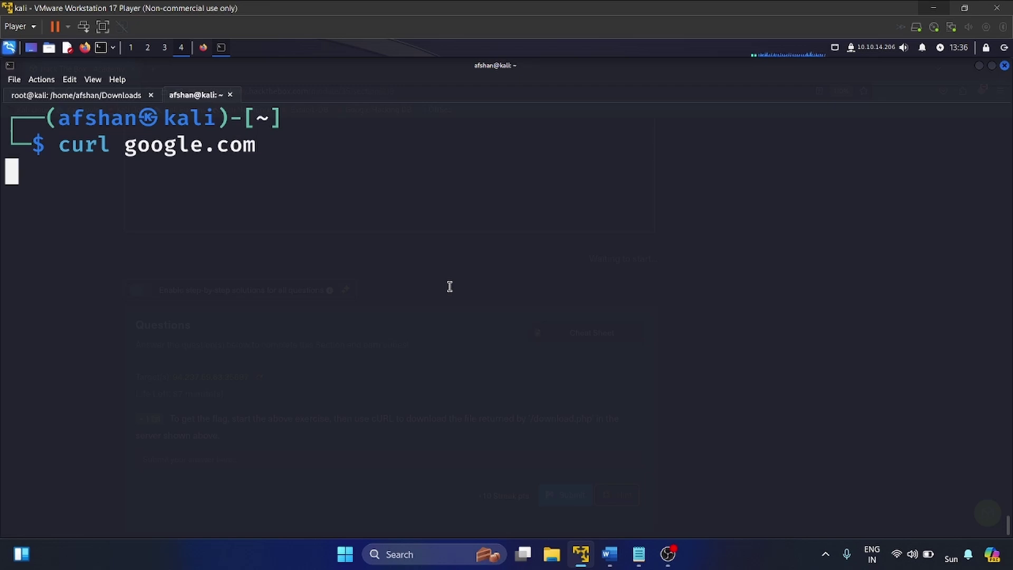
key(Return)
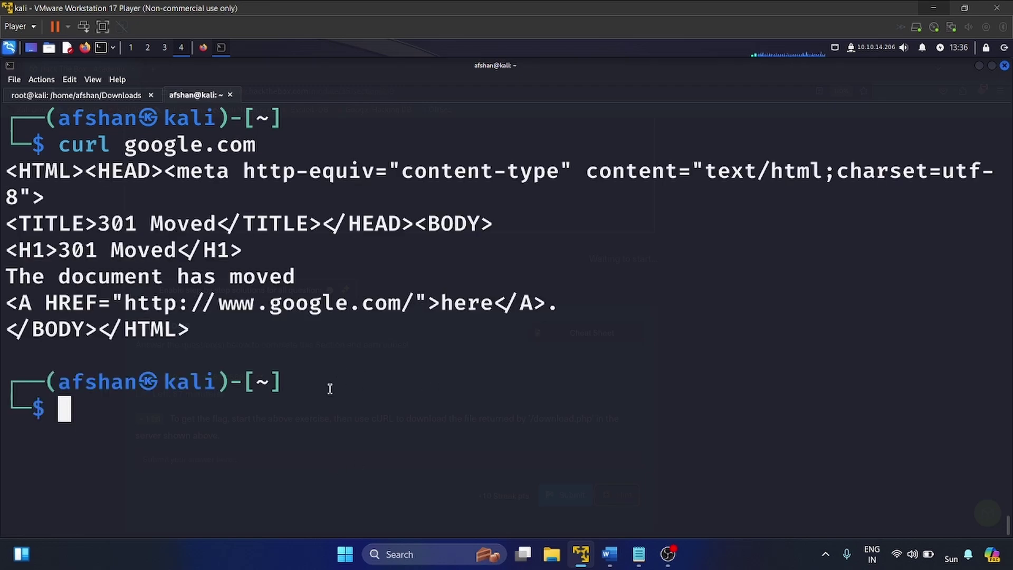
Step: Edit the recalled command into curl -v google.com
key(Up)
key(Left)
key(Left)
key(Left)
key(Left)
key(Left)
key(Left)
key(Left)
key(Left)
key(Left)
key(Left)
key(Left)
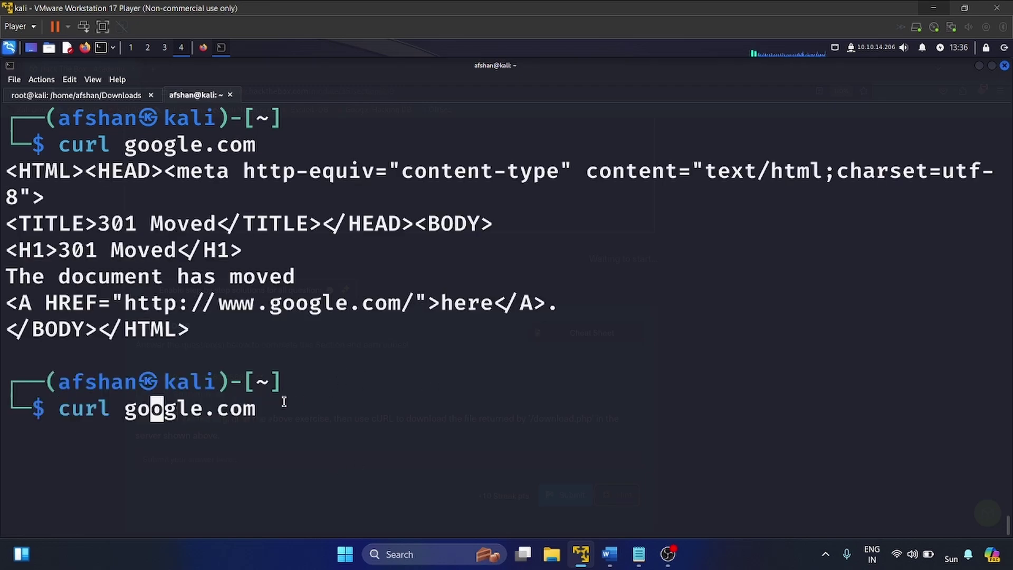
text(-)
key(BackSpace)
text(-v)
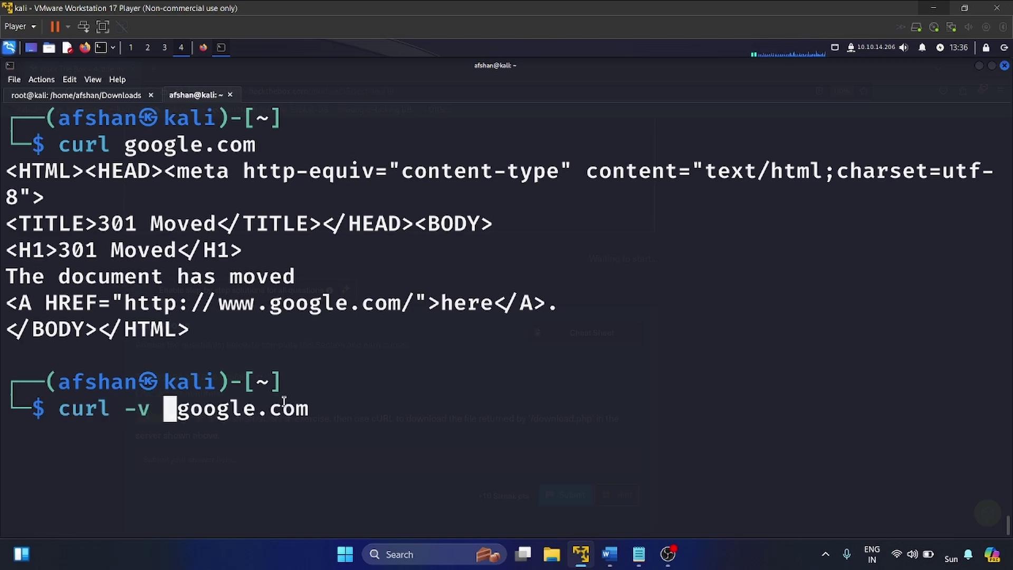
Step: Run curl -v google.com and highlight the port 80 connection, GET, Host and User-Agent lines
key(Return)
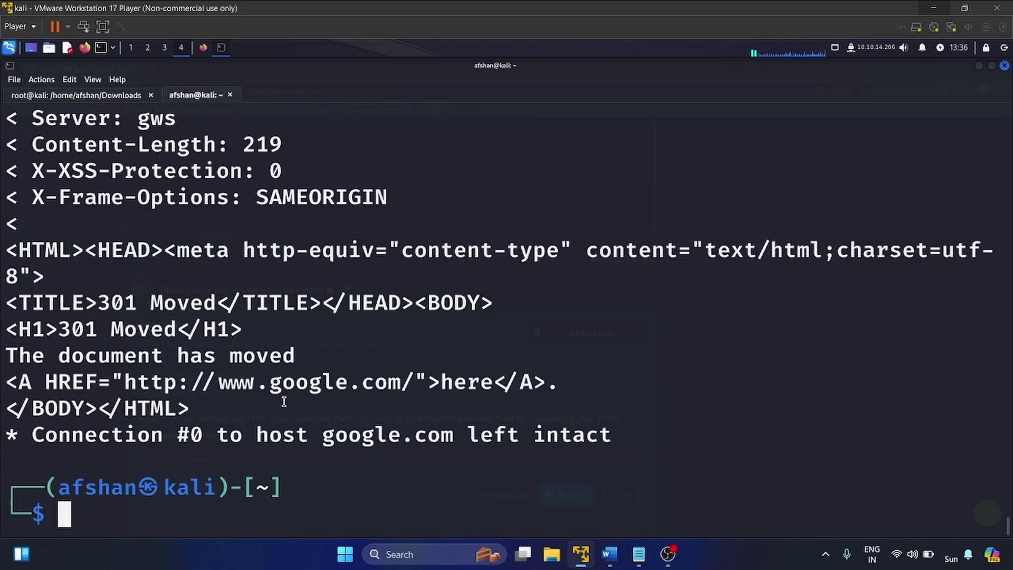
scroll(173, 181, up, 5)
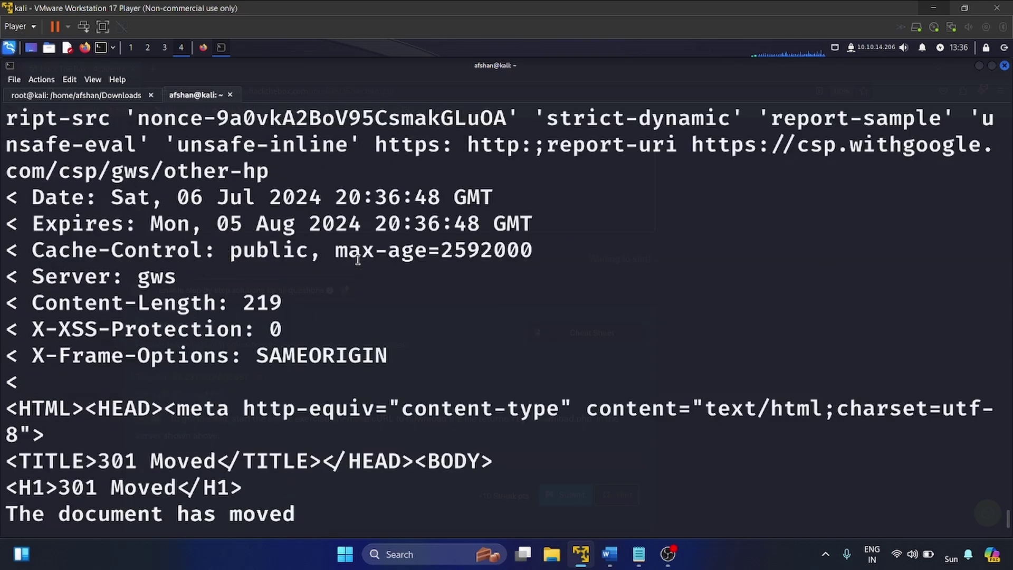
scroll(173, 181, up, 1)
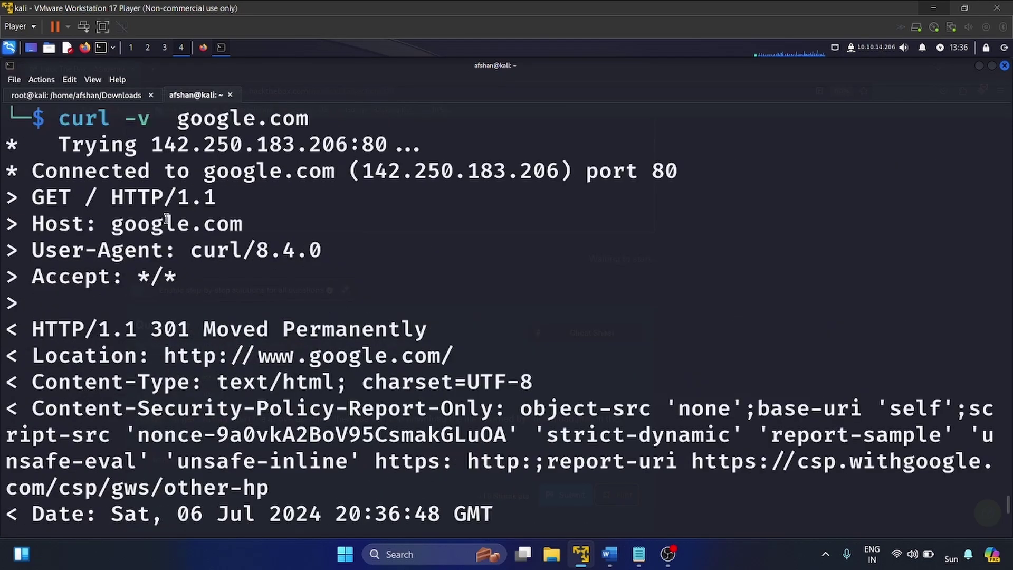
scroll(138, 277, up, 1)
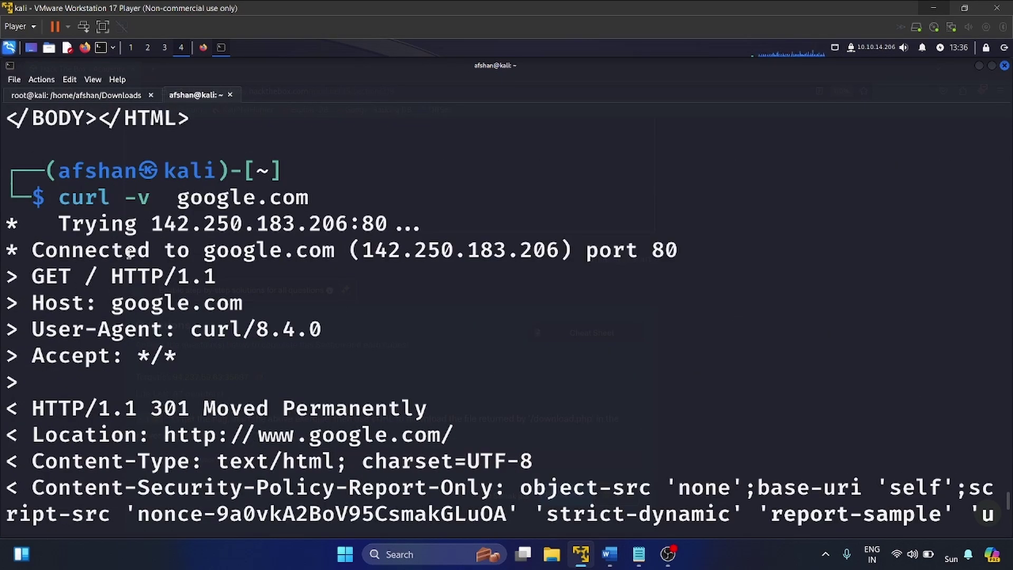
triple_click(129, 254)
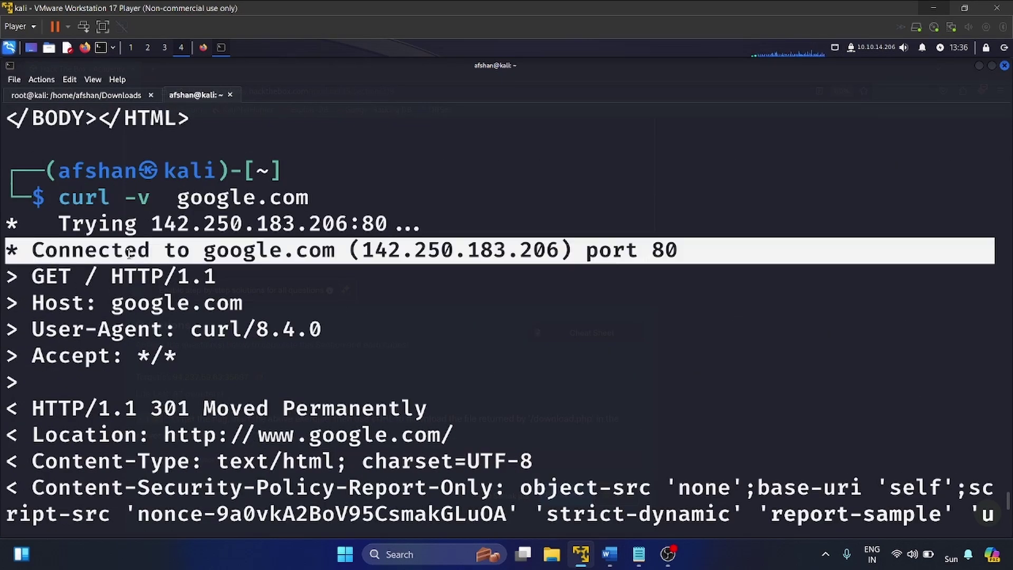
click(73, 282)
double_click(50, 278)
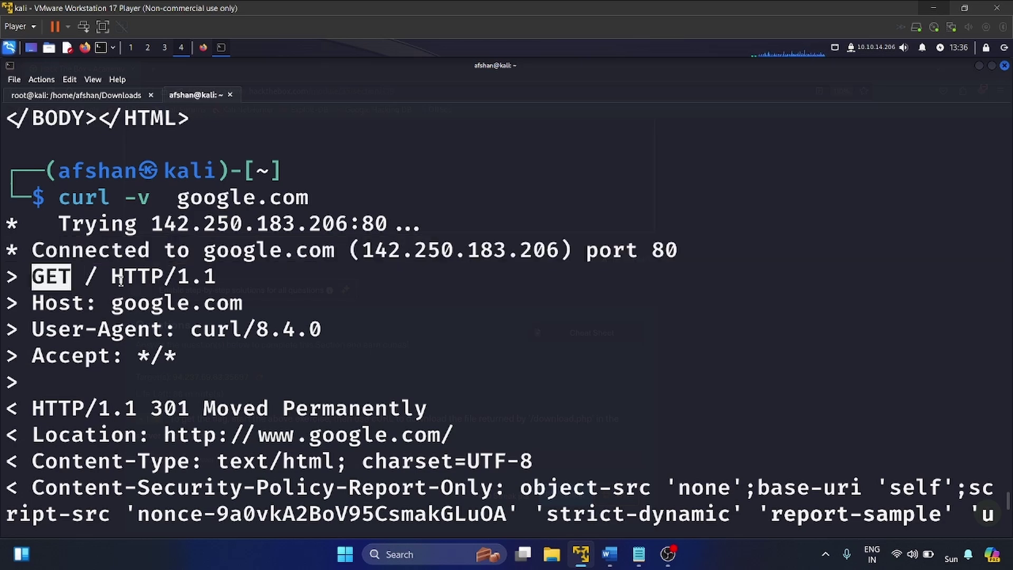
triple_click(233, 307)
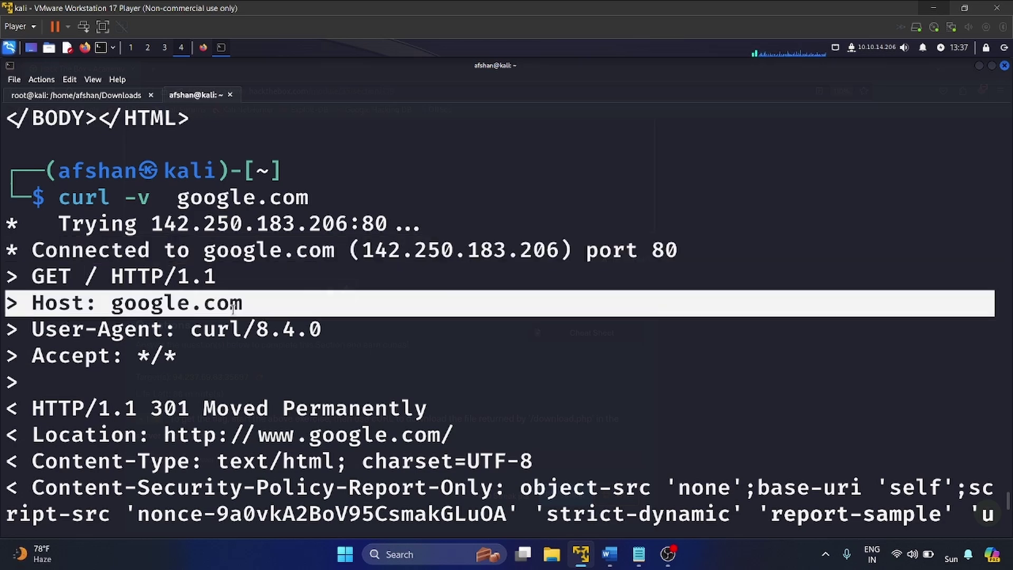
triple_click(111, 326)
Step: Highlight the Content-Type and Content-Security-Policy-Report-Only response headers, then return to Academy
scroll(239, 373, down, 3)
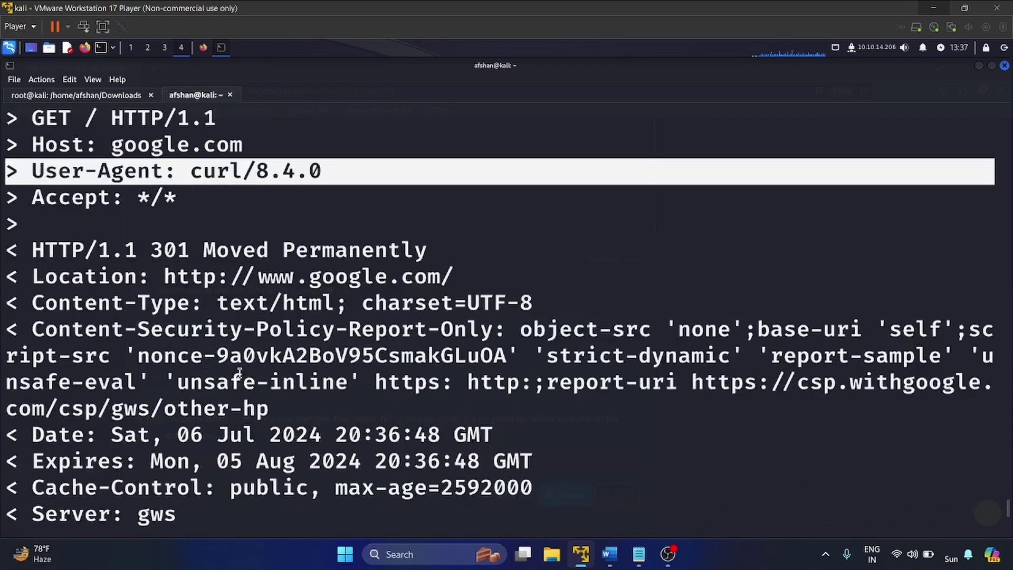
triple_click(106, 227)
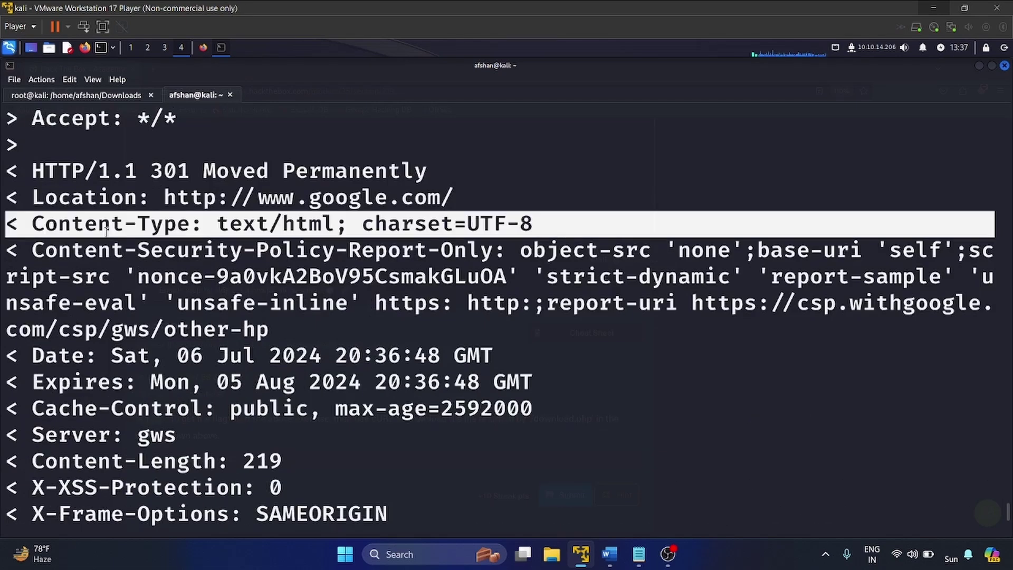
triple_click(98, 256)
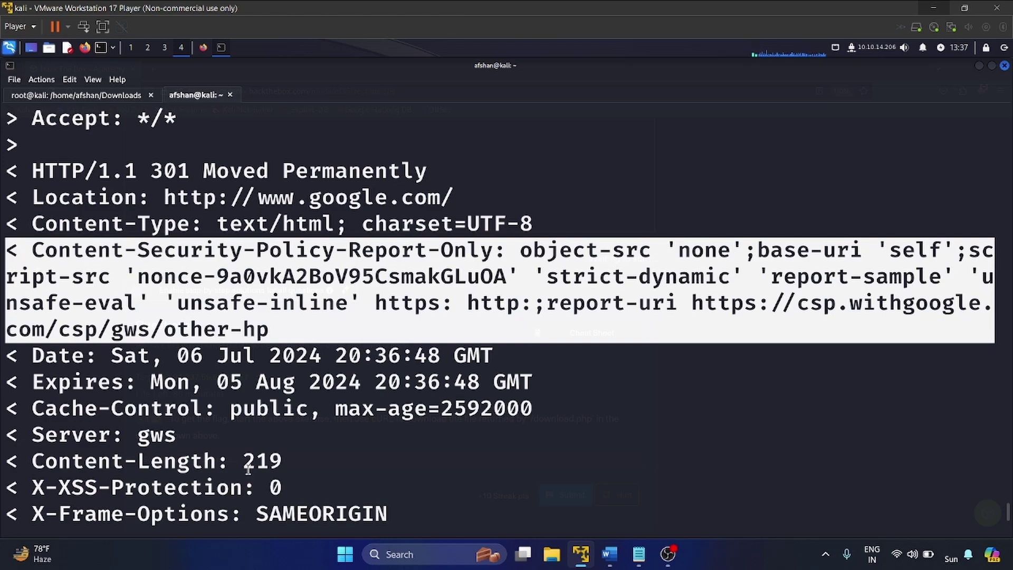
scroll(249, 471, down, 1)
click(204, 289)
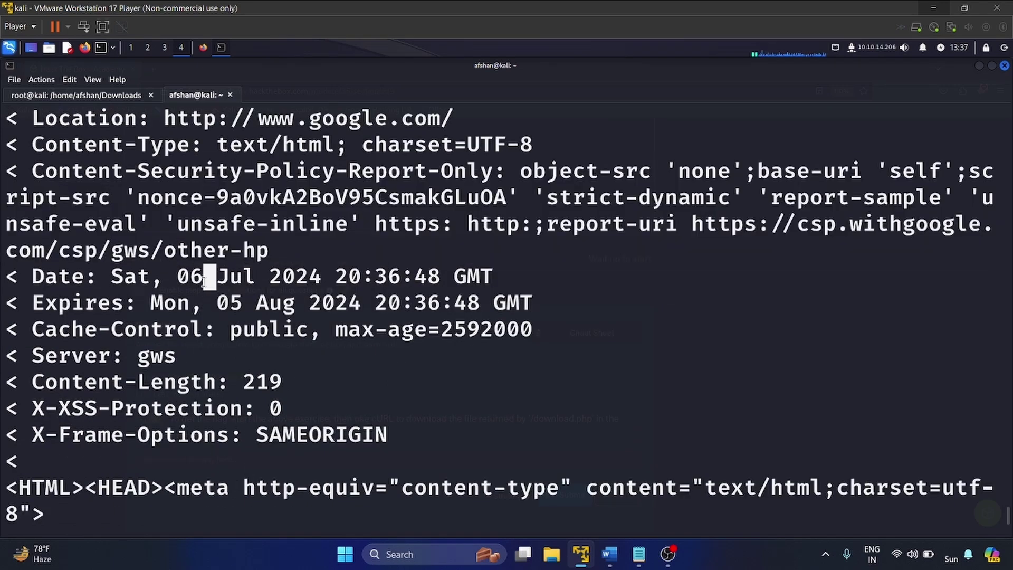
scroll(205, 286, down, 3)
scroll(204, 286, up, 2)
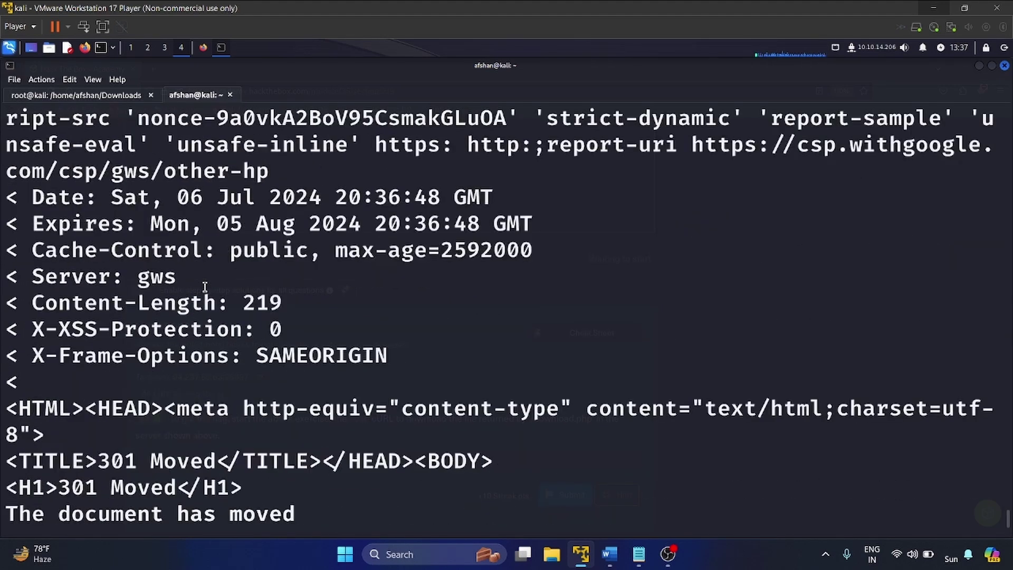
scroll(205, 286, down, 2)
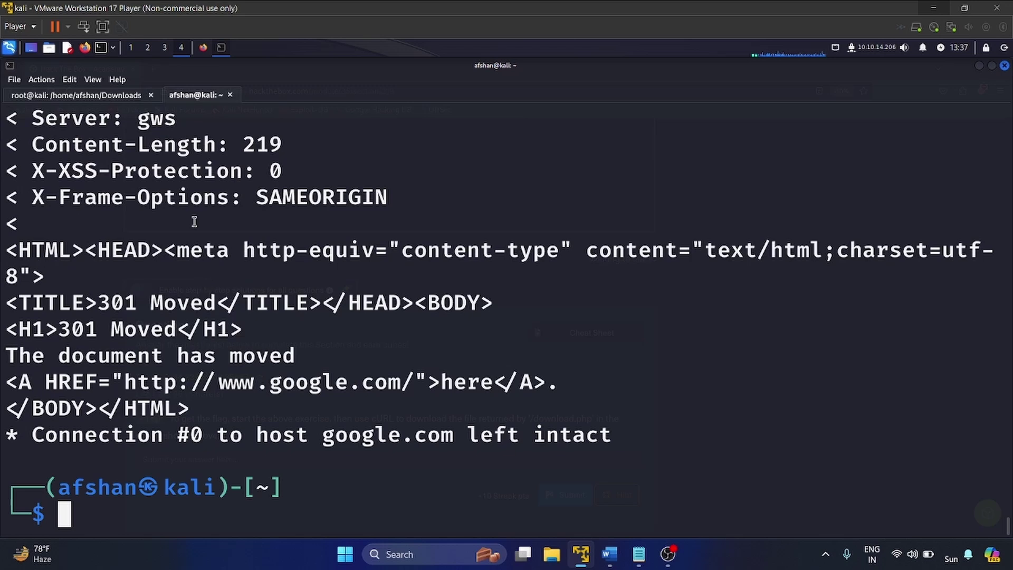
click(203, 48)
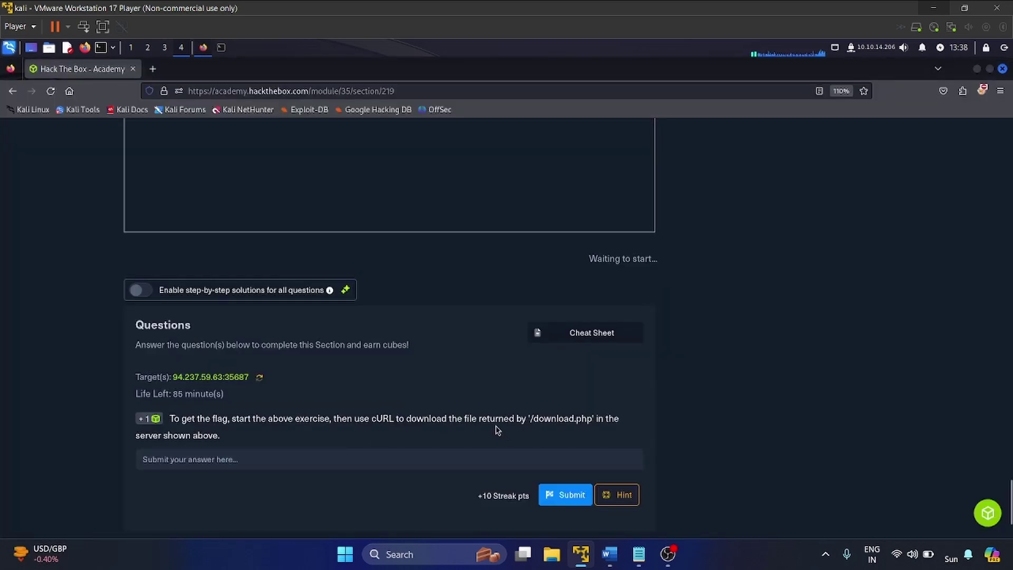
Step: Copy the target address 94.237.59.63:35687 and load it in a new browser tab
click(229, 377)
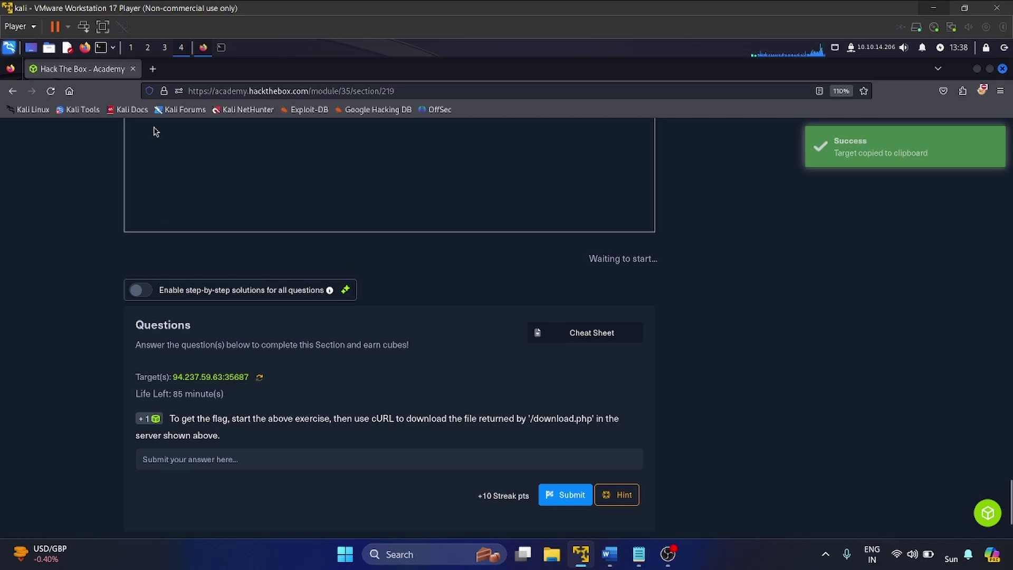
click(153, 69)
key(ctrl+v)
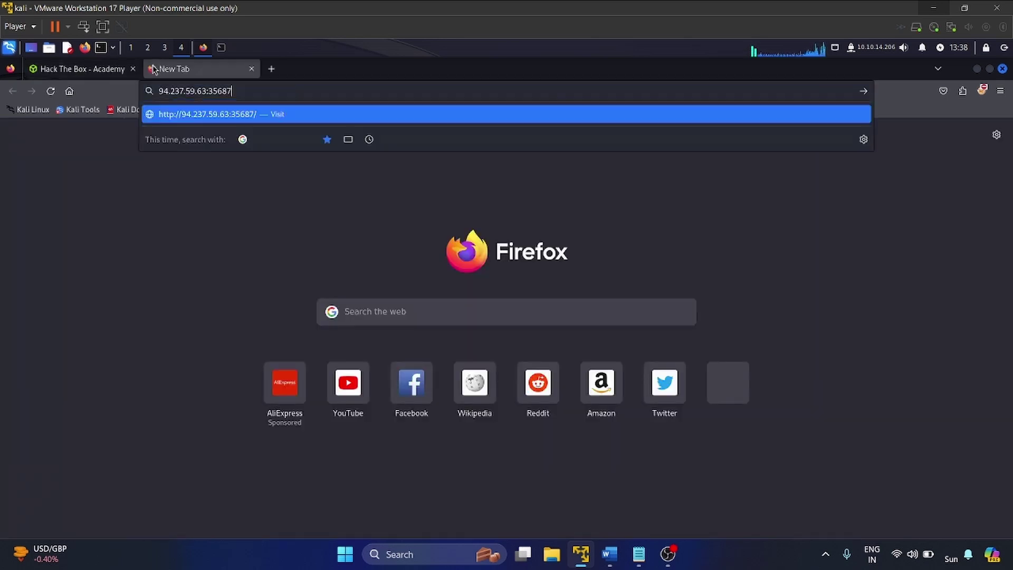
key(Return)
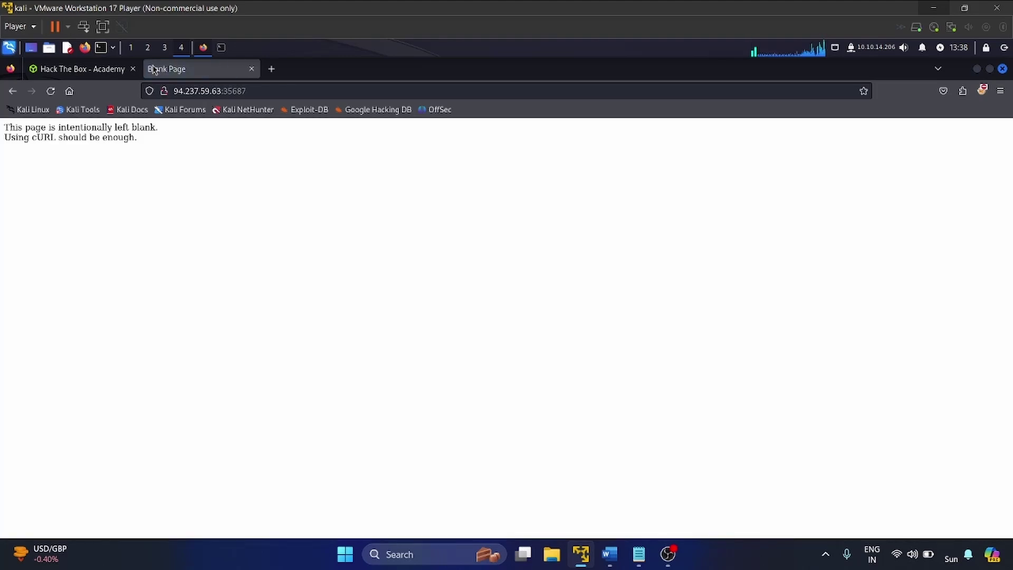
Step: Highlight the page hint 'Using cURL should be enough.' and go back to the terminal
double_click(79, 136)
triple_click(80, 136)
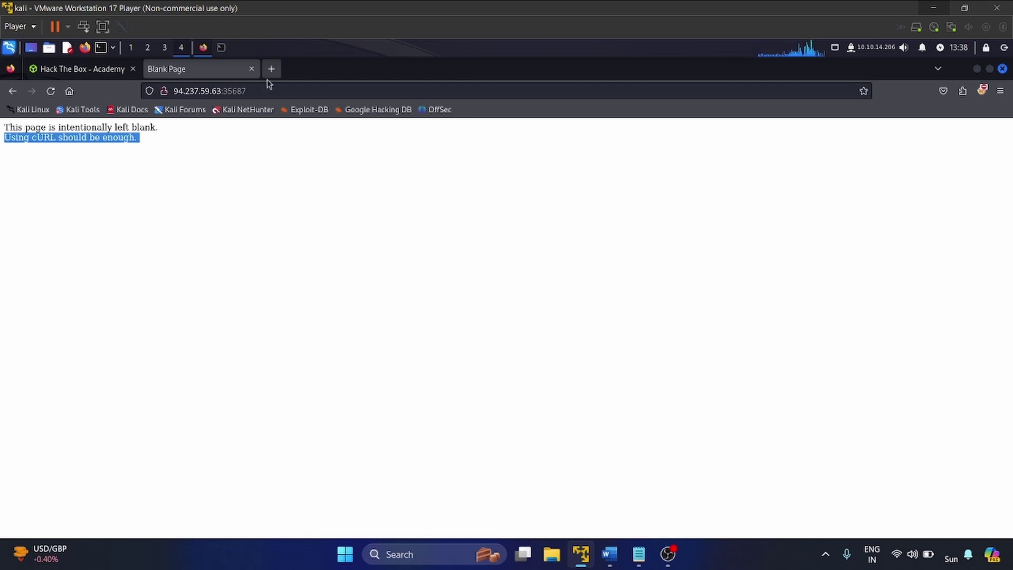
click(238, 86)
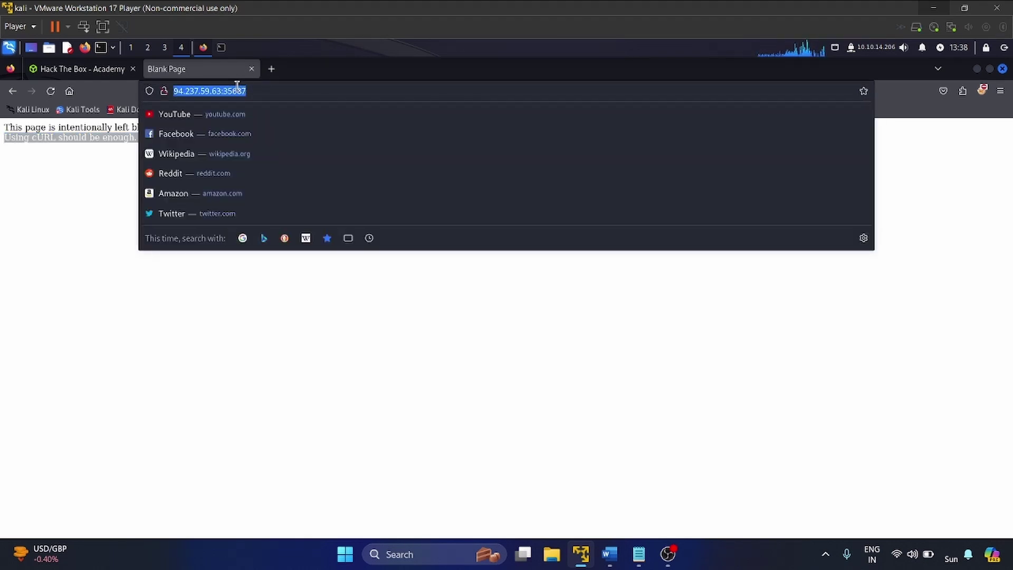
click(222, 47)
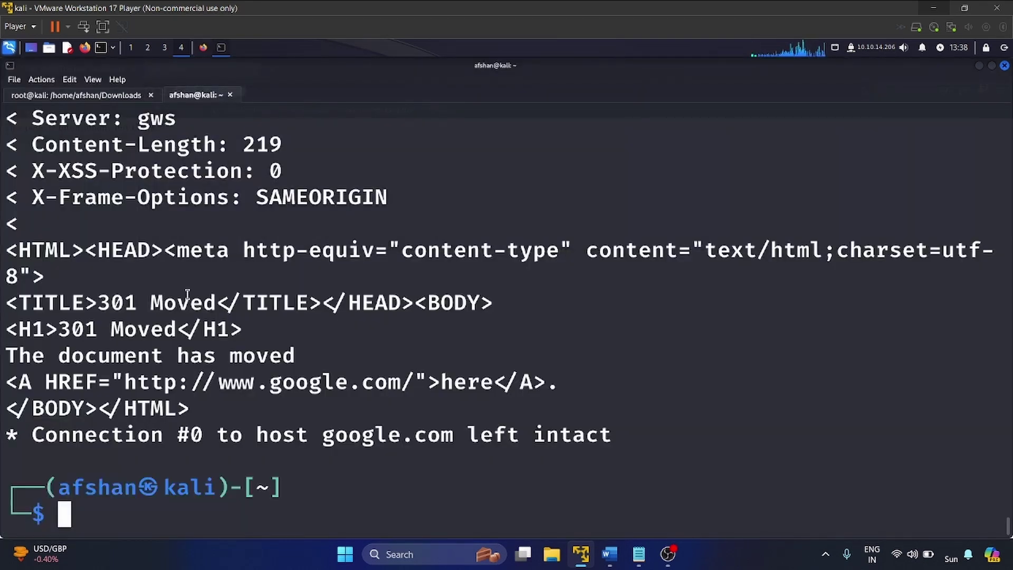
Step: Recall the previous curl command and replace its google.com argument with the target server URL
key(ctrl+l)
key(Up)
key(Home)
key(Right)
key(Right)
key(Right)
key(Right)
key(Right)
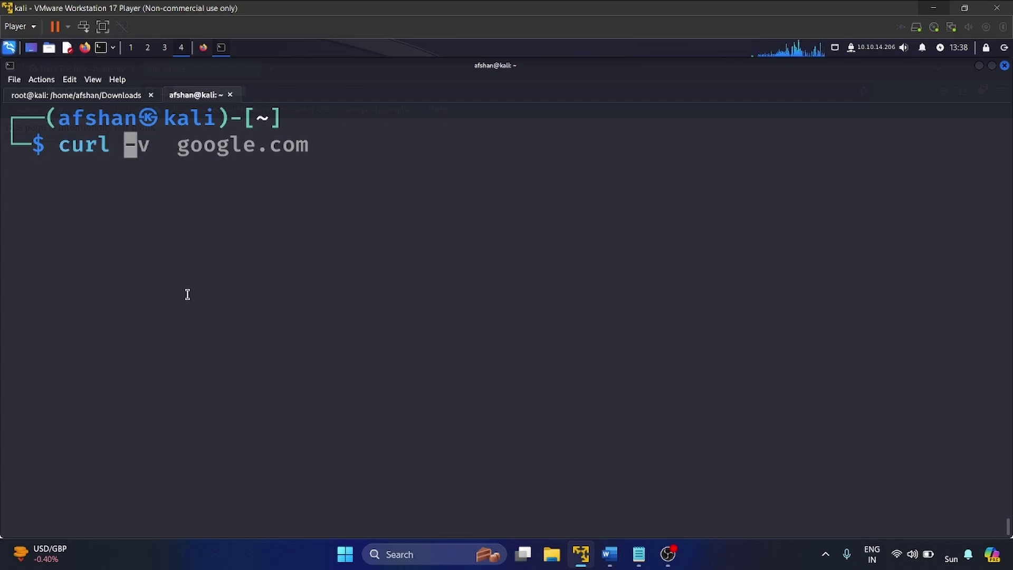
key(ctrl+k)
key(ctrl+shift+v)
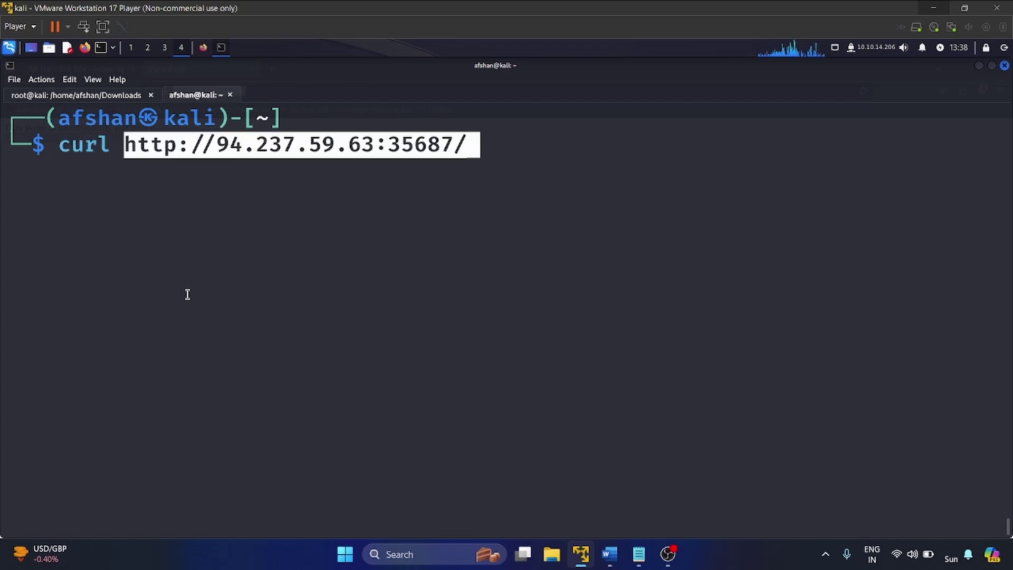
key(End)
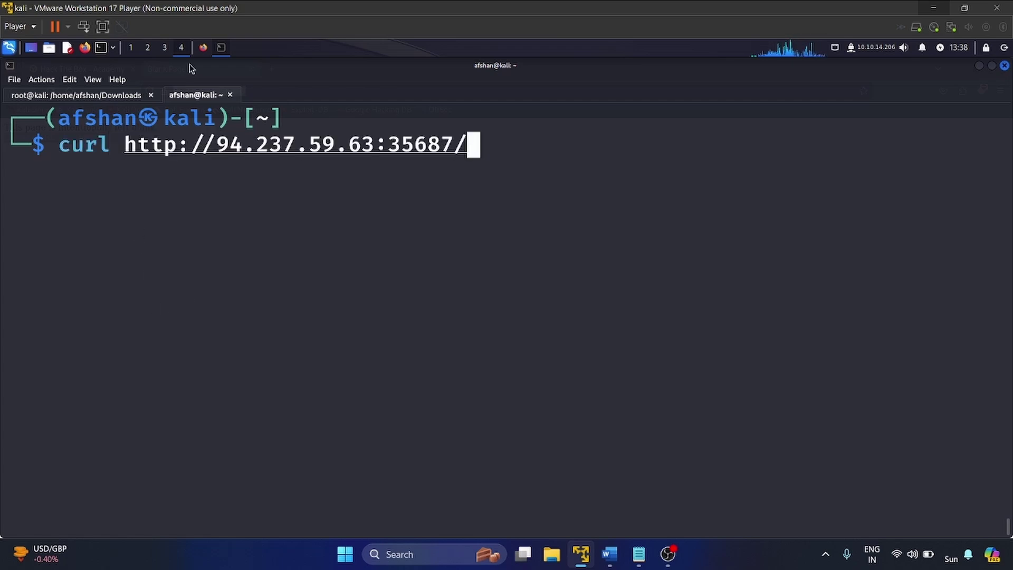
click(204, 48)
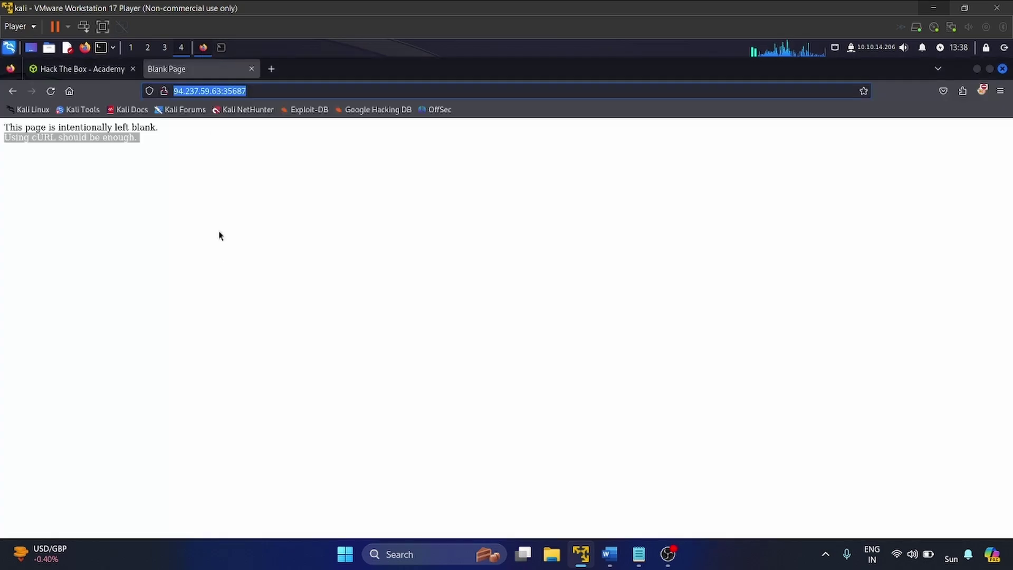
click(105, 69)
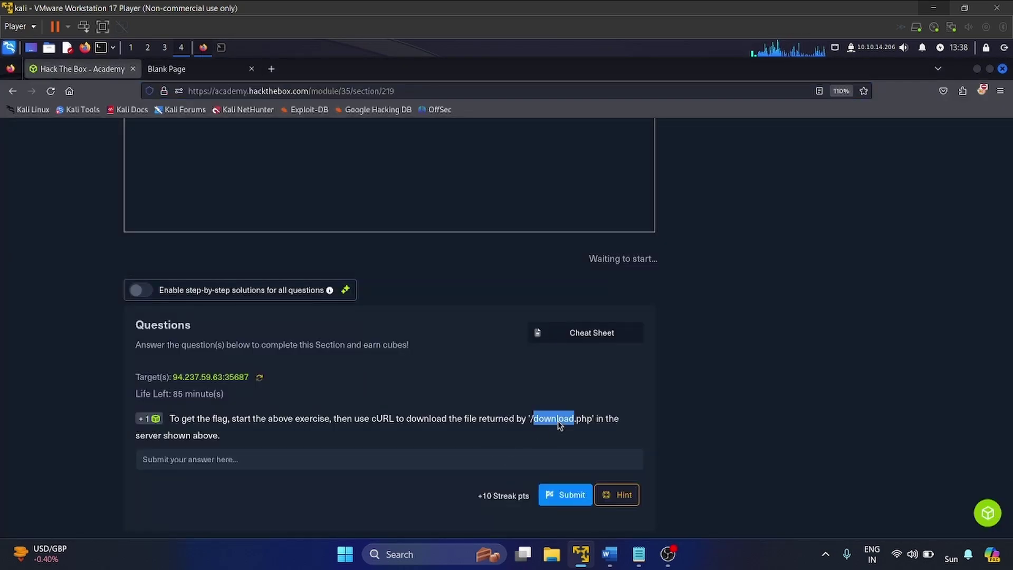
click(221, 51)
key(ctrl+shift+v)
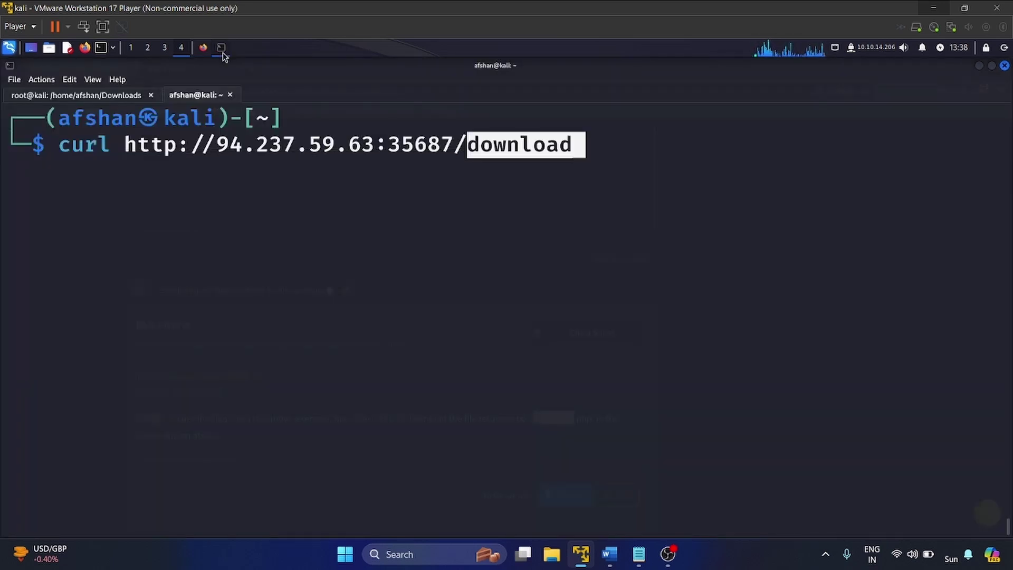
text(.php)
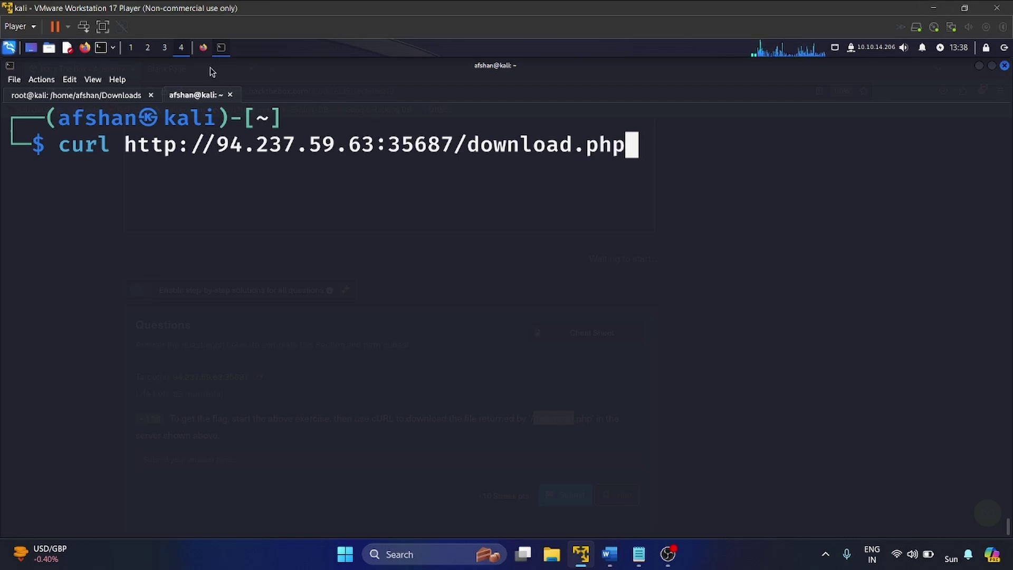
key(Return)
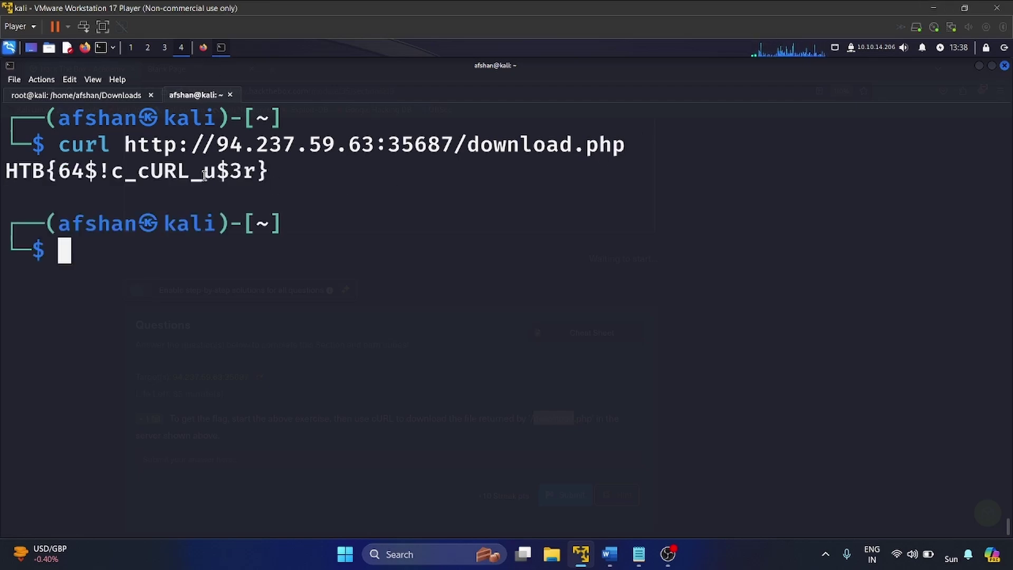
Step: Copy the printed HTB flag from the terminal output
triple_click(205, 175)
click(205, 175)
drag(8, 172, 263, 174)
right_click(262, 173)
click(288, 180)
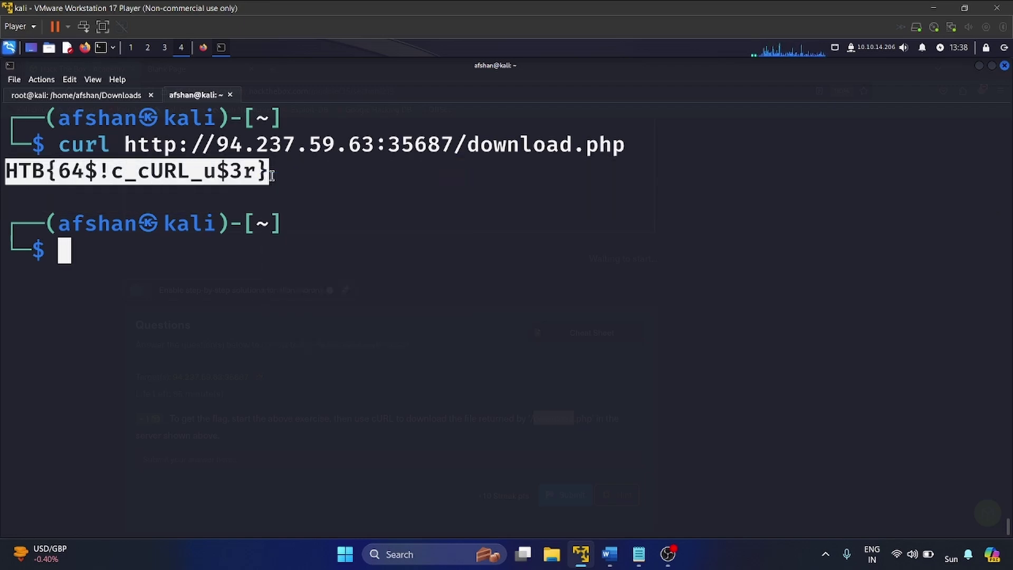
click(204, 48)
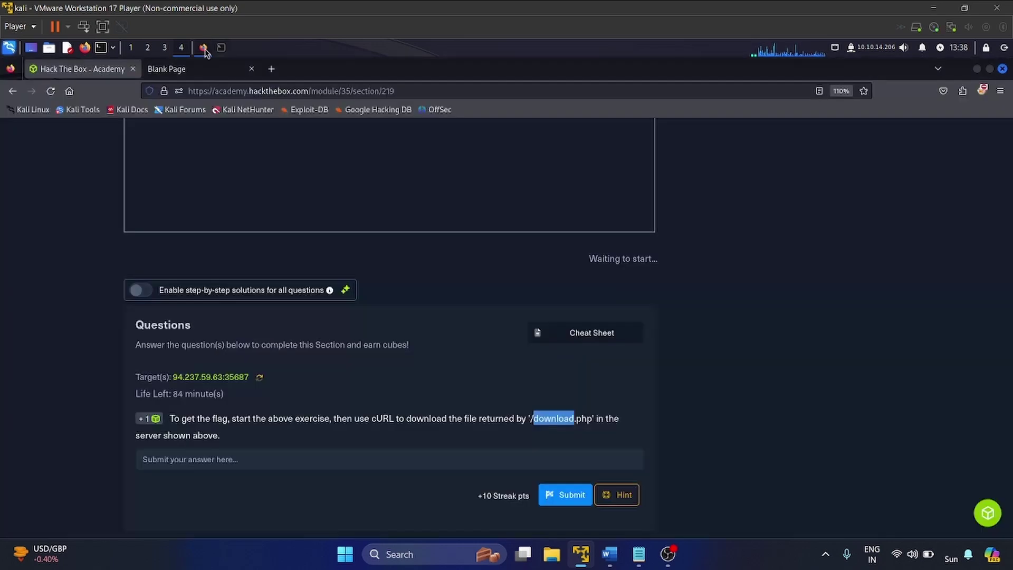
Step: Paste the flag into the answer field, submit it, and mark the section complete
click(246, 461)
key(ctrl+v)
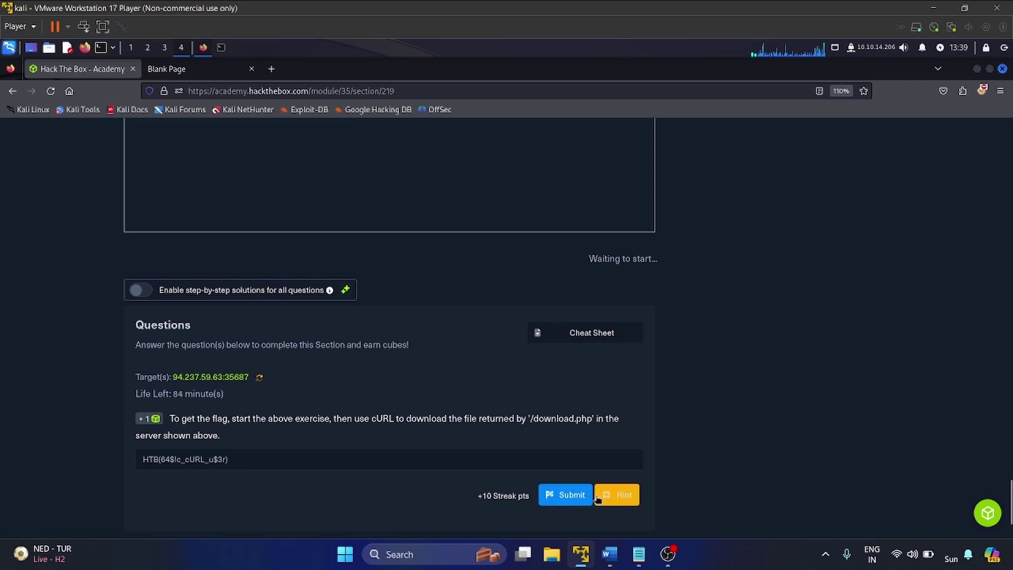
click(560, 497)
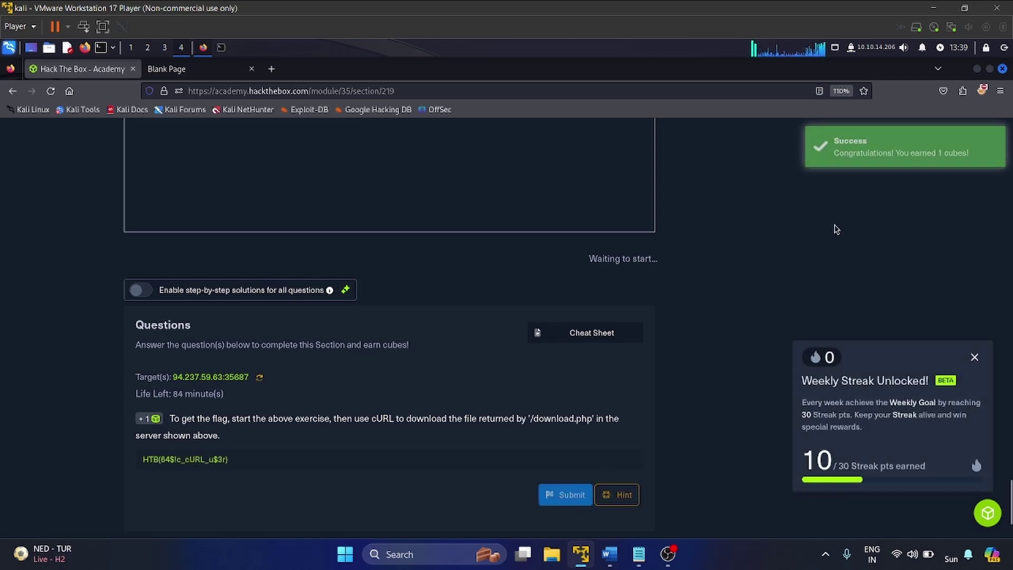
scroll(551, 425, down, 3)
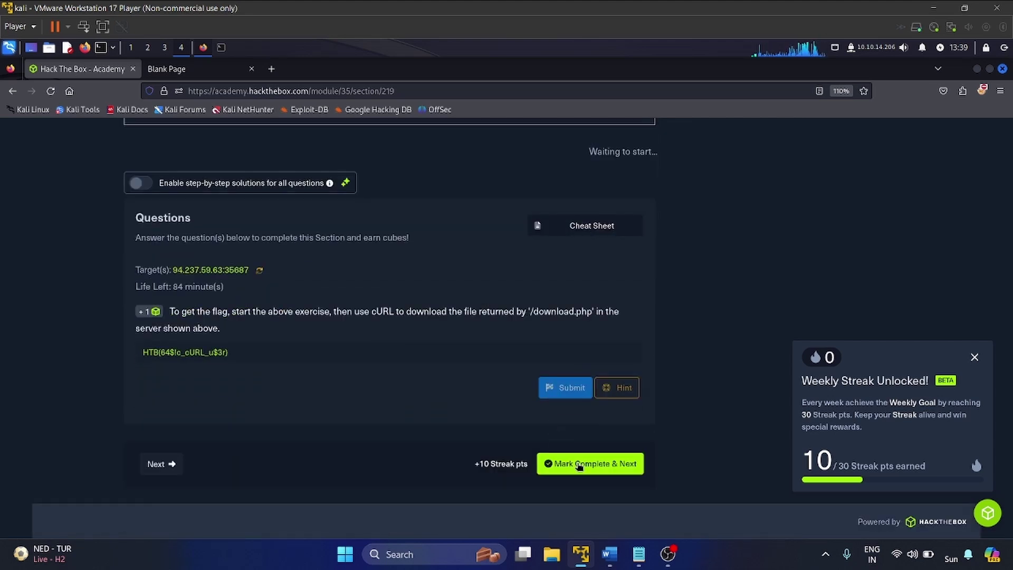
double_click(579, 465)
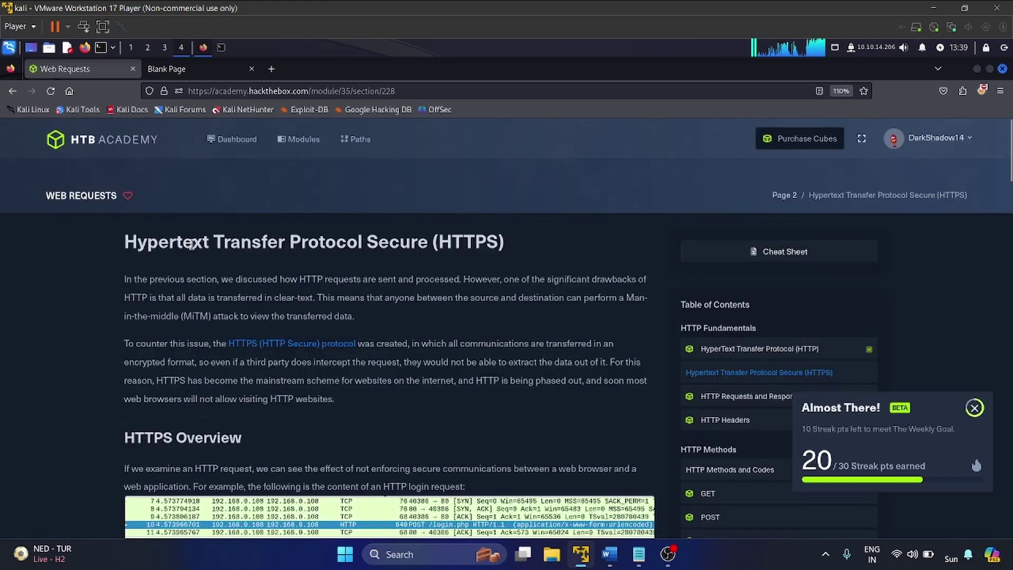
Step: Read the top of the HTTPS lesson down to the cURL for HTTPS heading
double_click(191, 244)
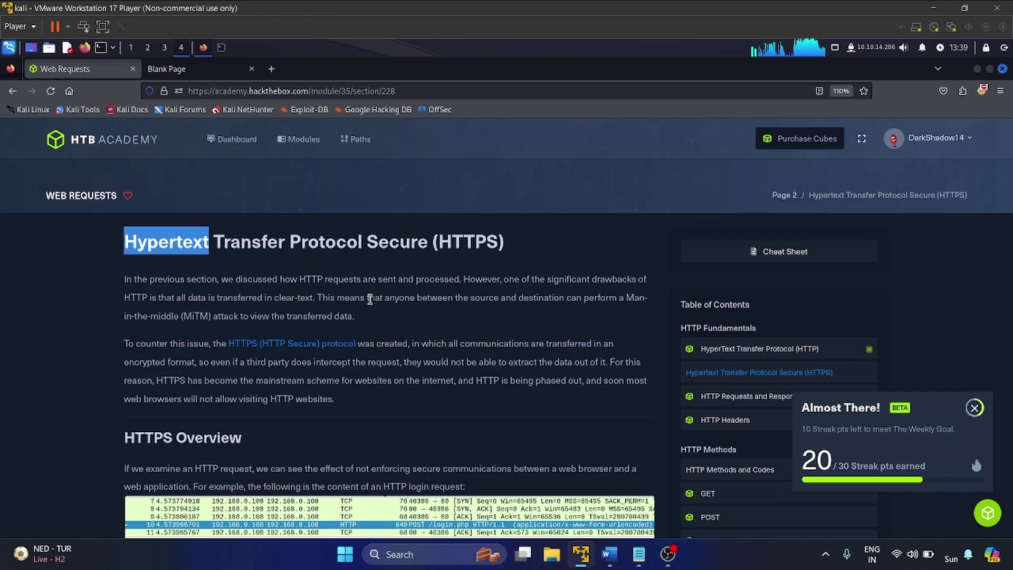
scroll(370, 299, down, 10)
scroll(371, 304, down, 12)
scroll(371, 304, down, 10)
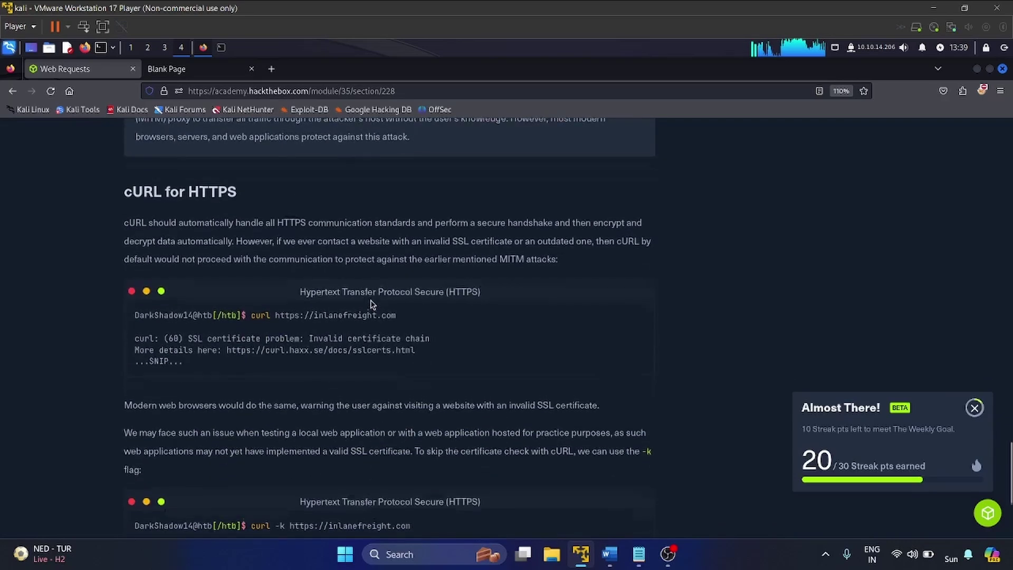
triple_click(167, 207)
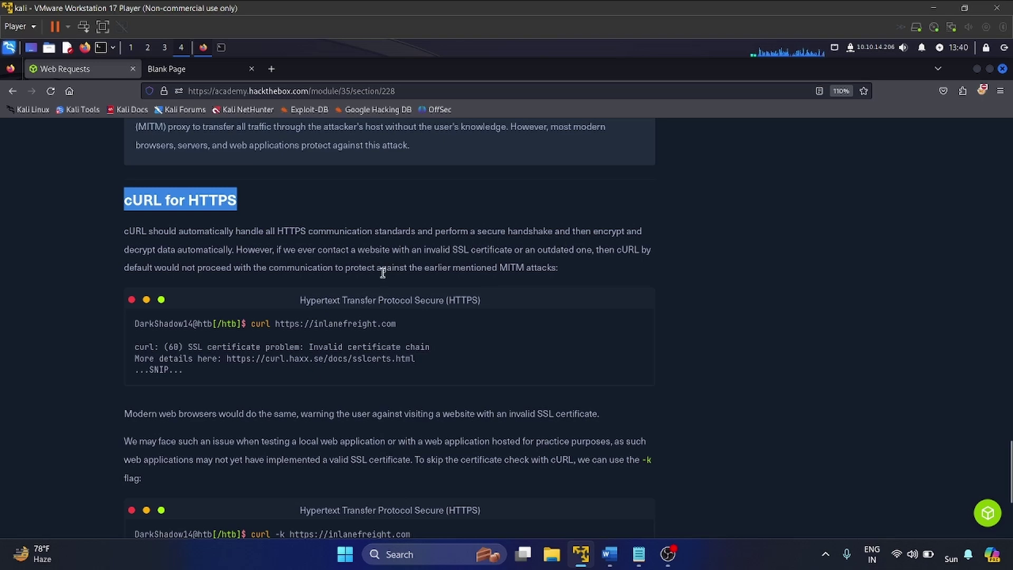
Step: Go through the curl HTTPS examples, including the -k flag, and mark the lesson complete
triple_click(313, 322)
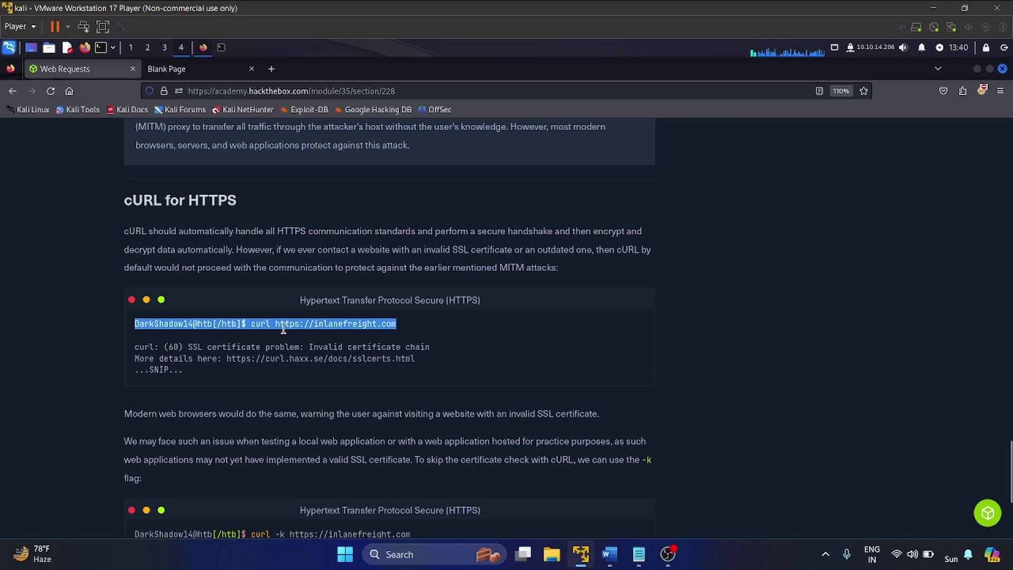
scroll(333, 396, down, 1)
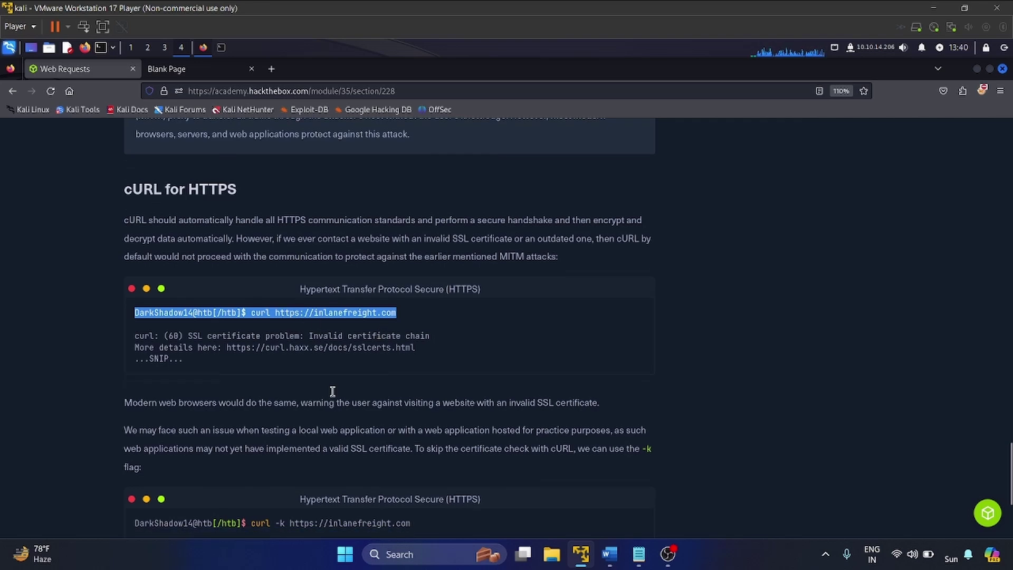
scroll(333, 396, down, 3)
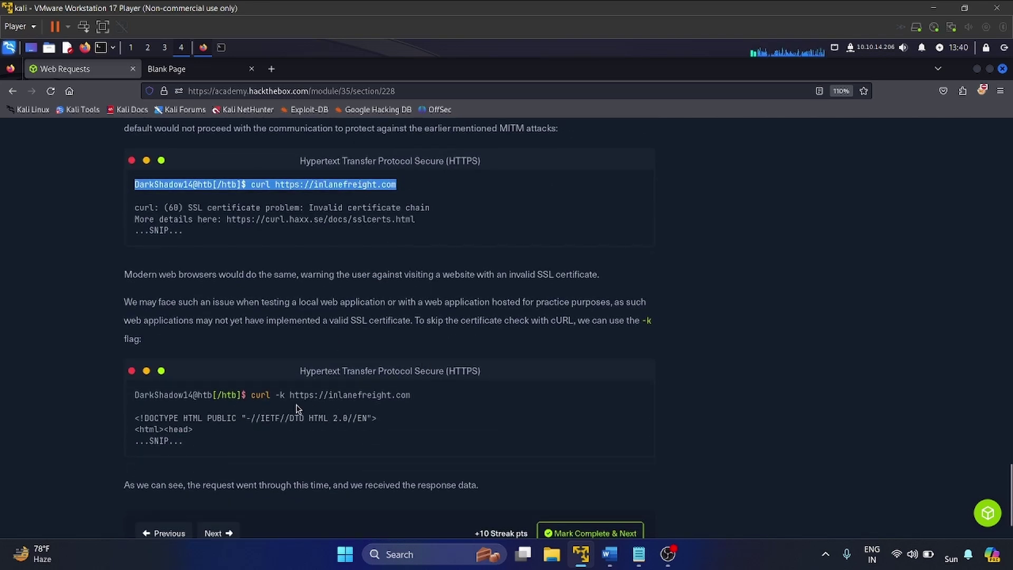
double_click(282, 395)
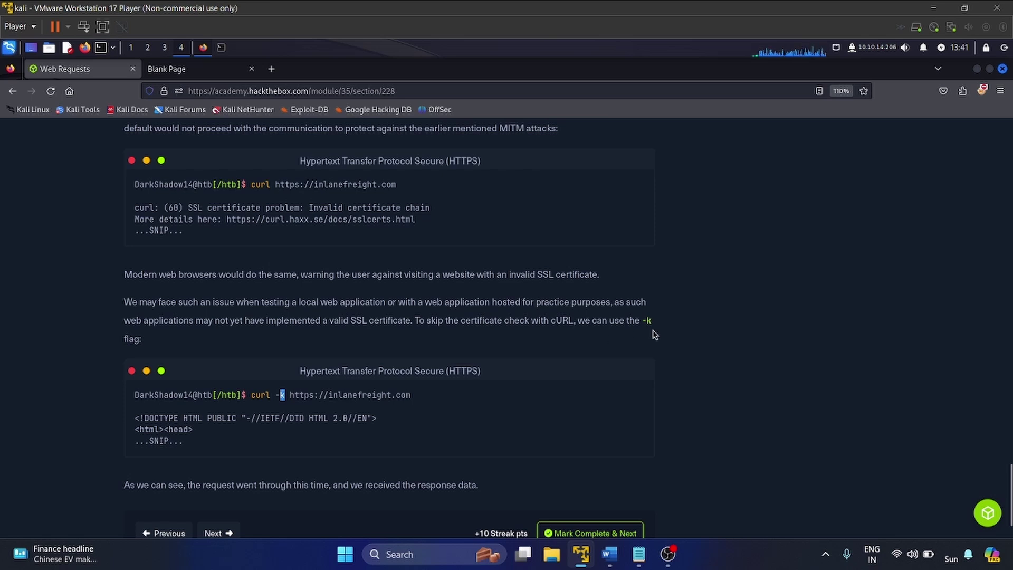
click(599, 478)
scroll(599, 477, down, 2)
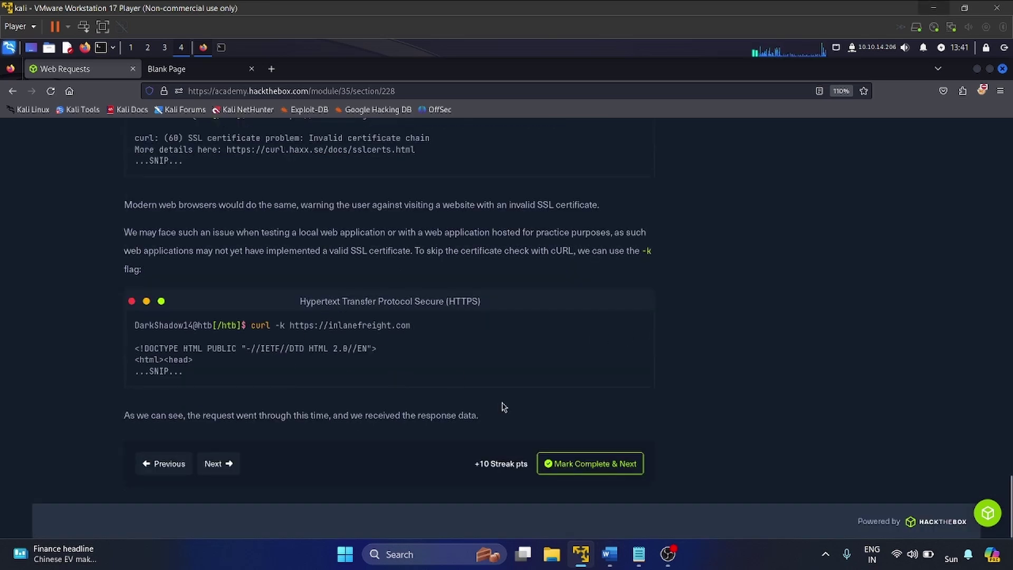
click(597, 464)
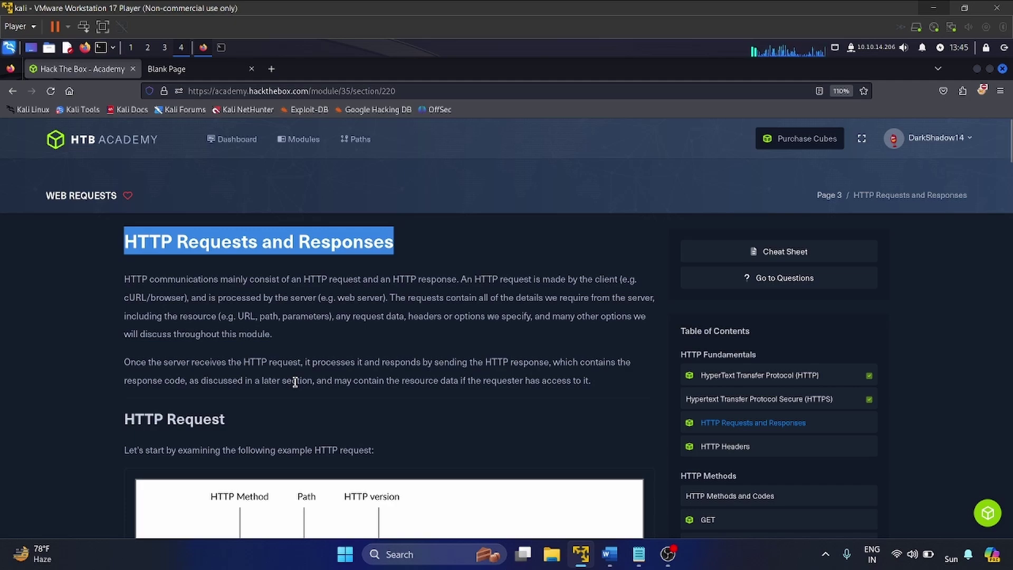
Step: Read the HTTP Request section, noting the Method, Path and Version fields
scroll(295, 381, down, 2)
scroll(250, 433, down, 1)
scroll(252, 433, down, 5)
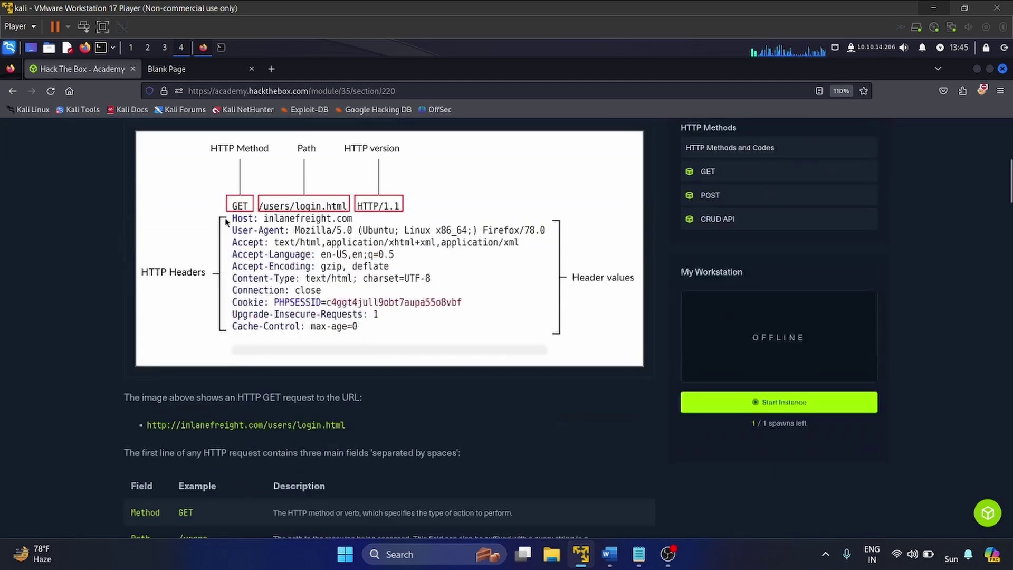
scroll(248, 258, up, 4)
scroll(252, 325, down, 1)
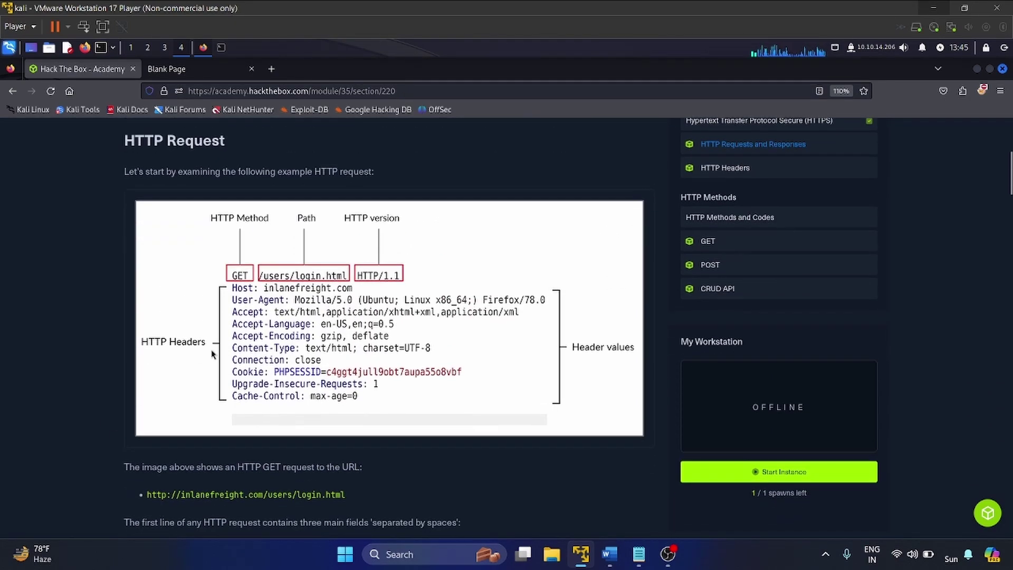
scroll(211, 414, down, 4)
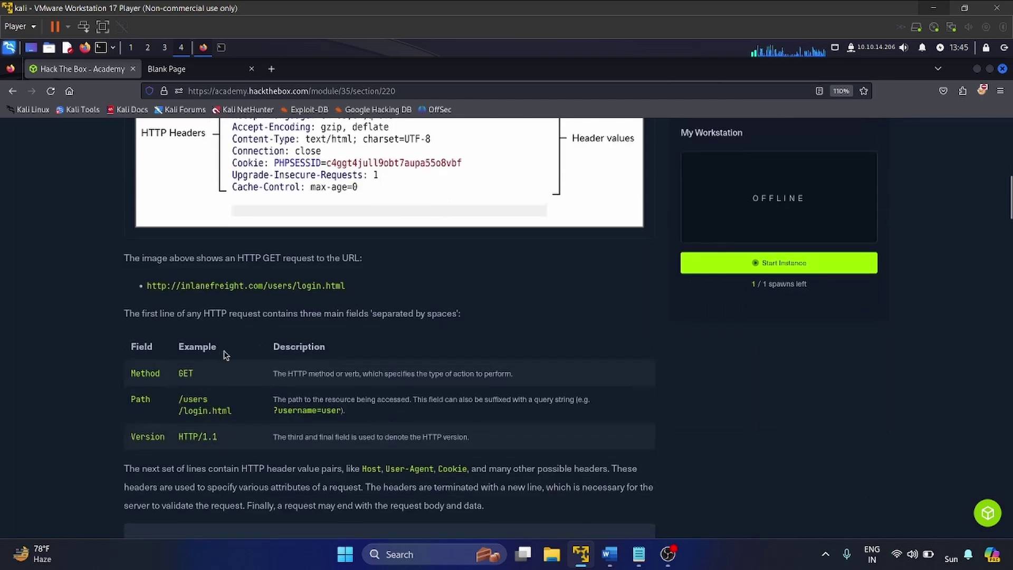
double_click(145, 372)
double_click(141, 400)
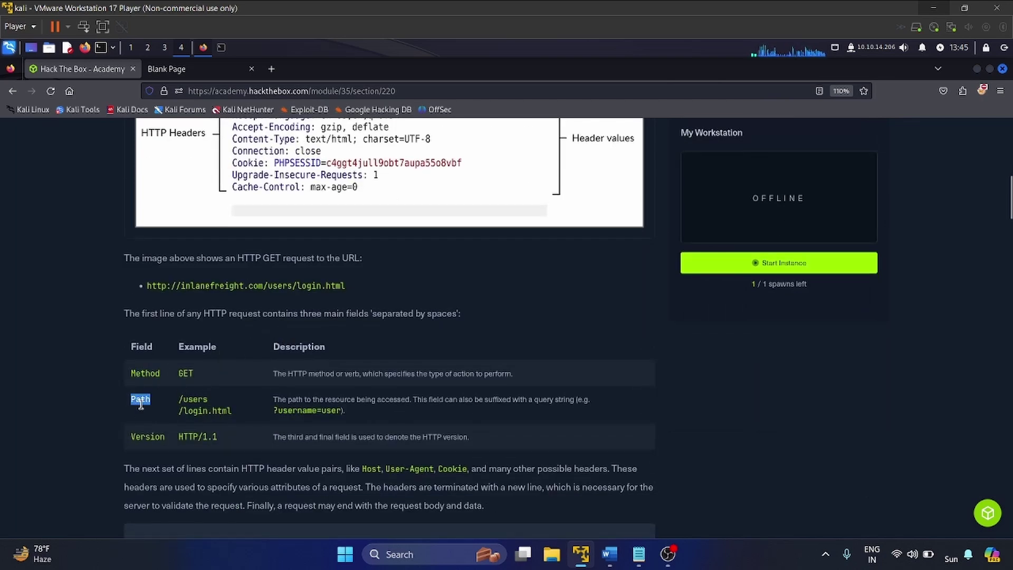
double_click(149, 437)
Step: Read the HTTP Response section's explanation of the response's first line
scroll(149, 437, down, 4)
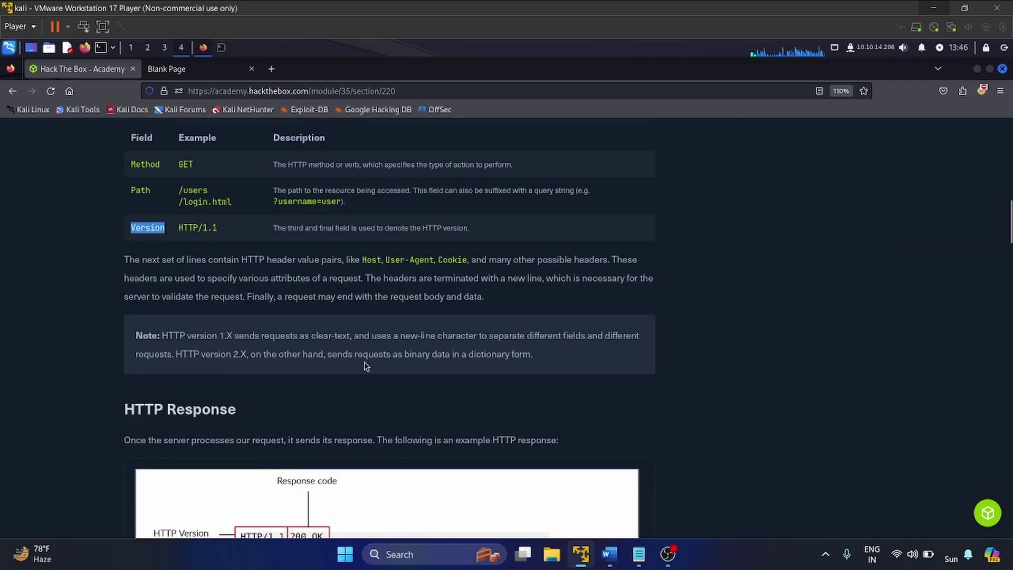
scroll(366, 362, down, 7)
scroll(223, 274, up, 3)
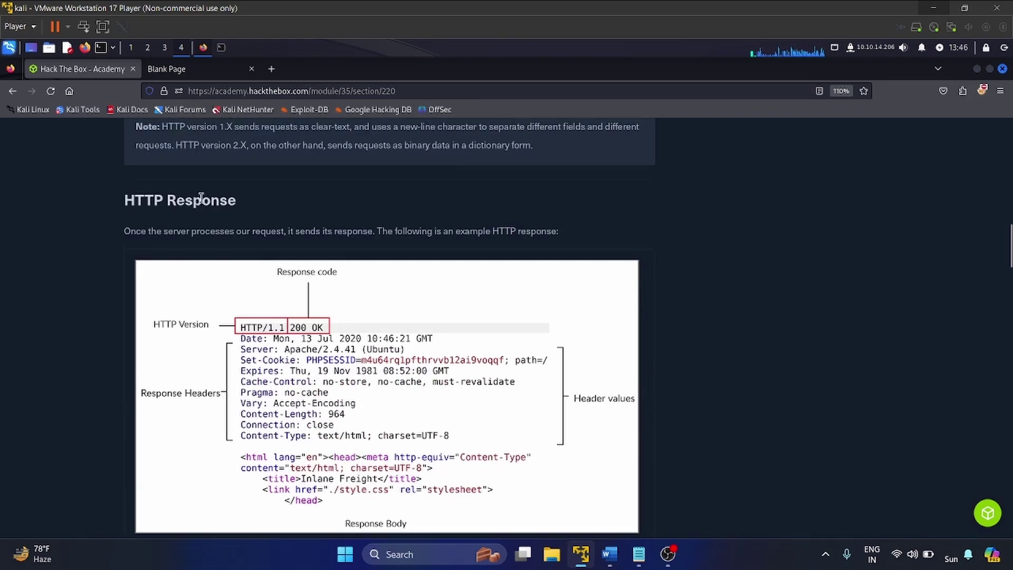
scroll(267, 324, down, 2)
scroll(266, 323, down, 3)
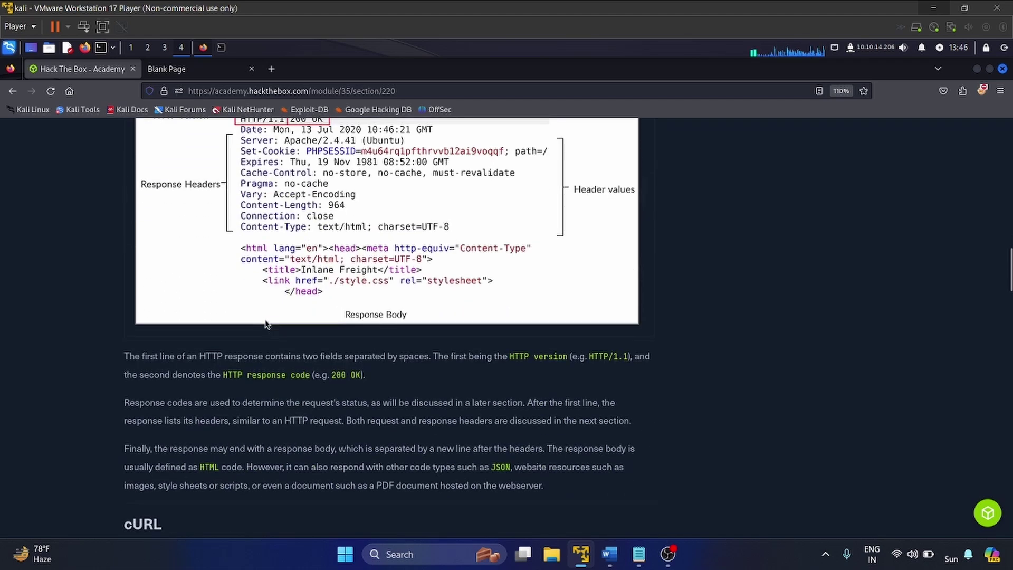
scroll(319, 327, up, 2)
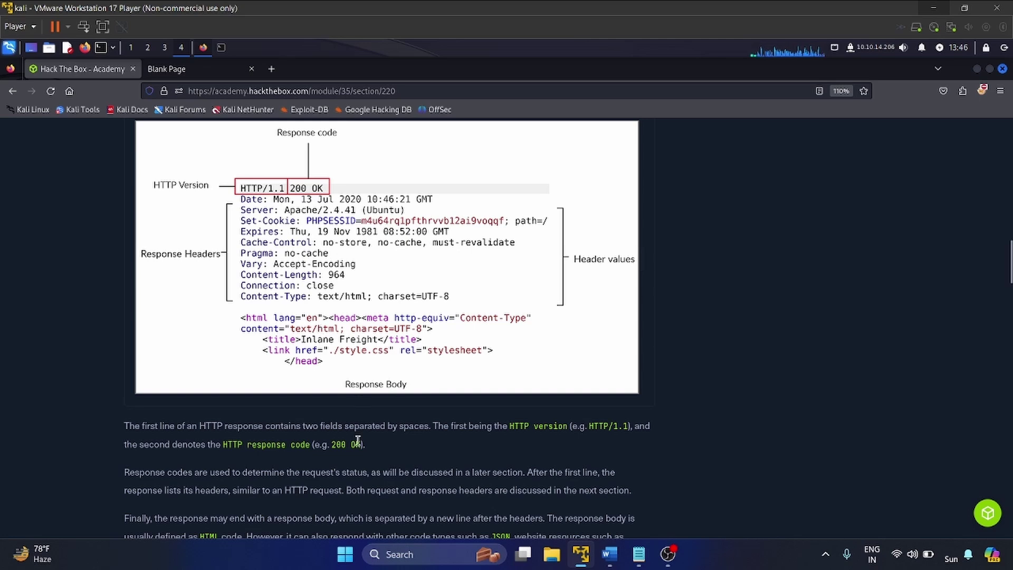
triple_click(376, 429)
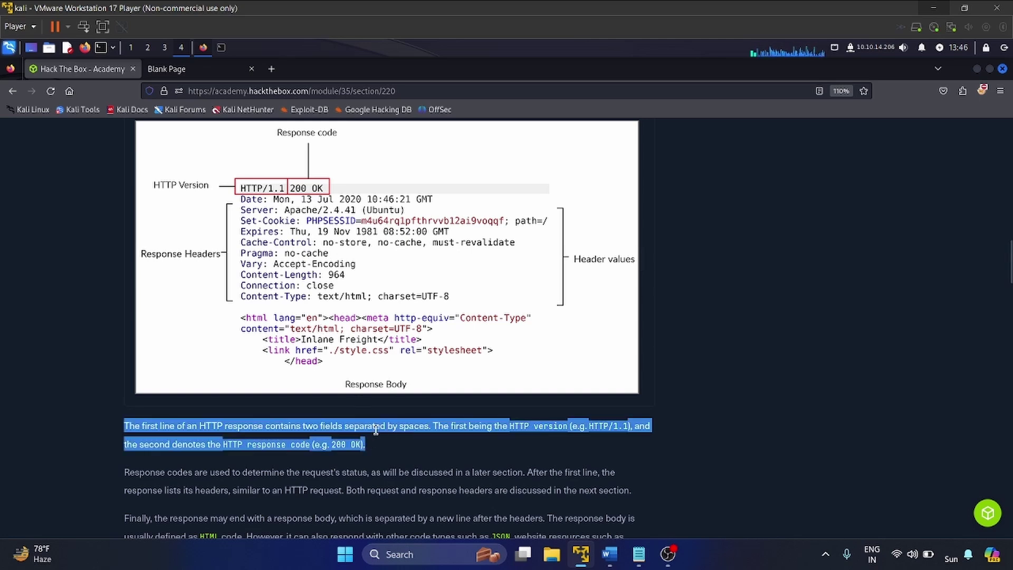
click(499, 443)
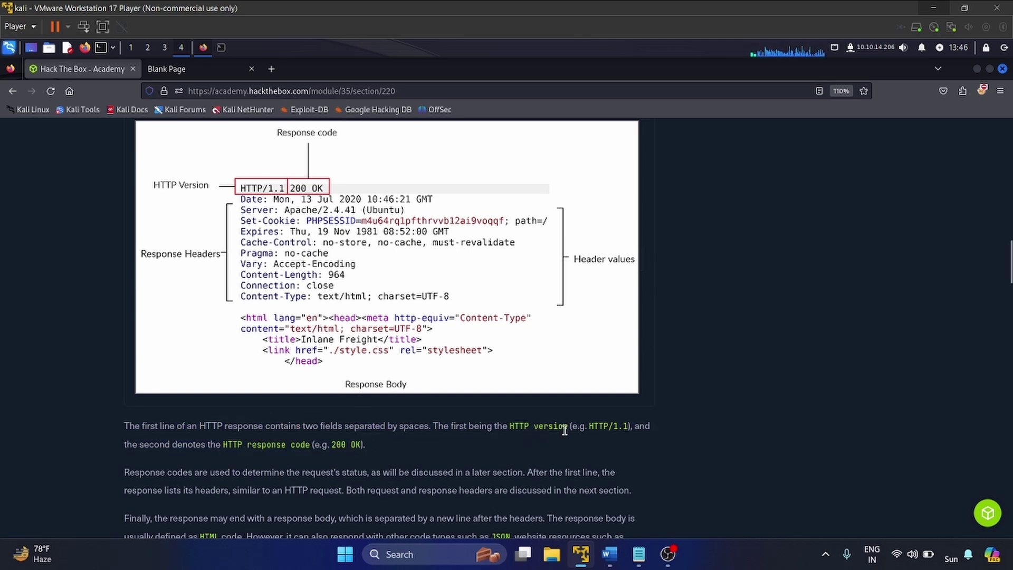
triple_click(312, 445)
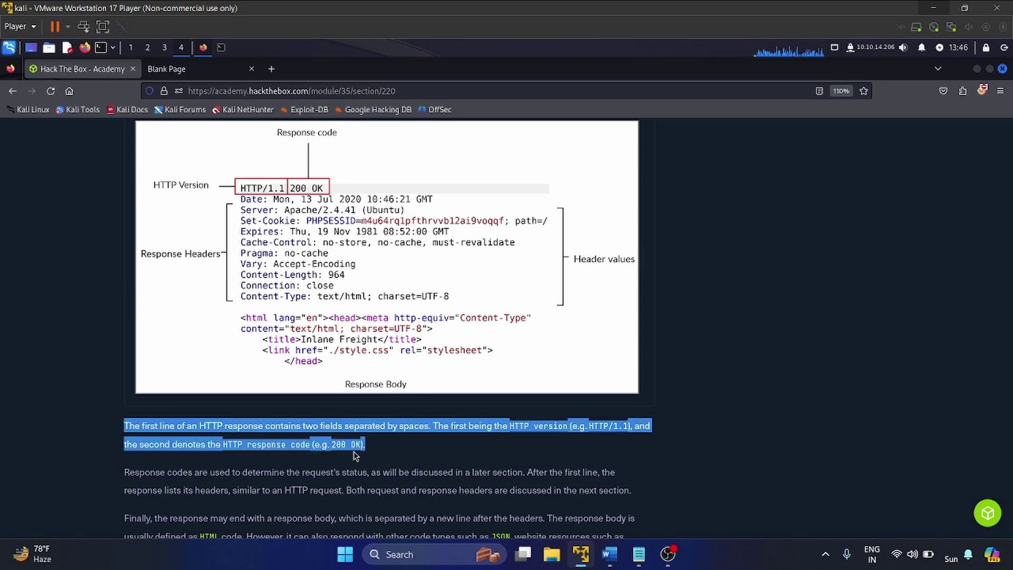
click(431, 471)
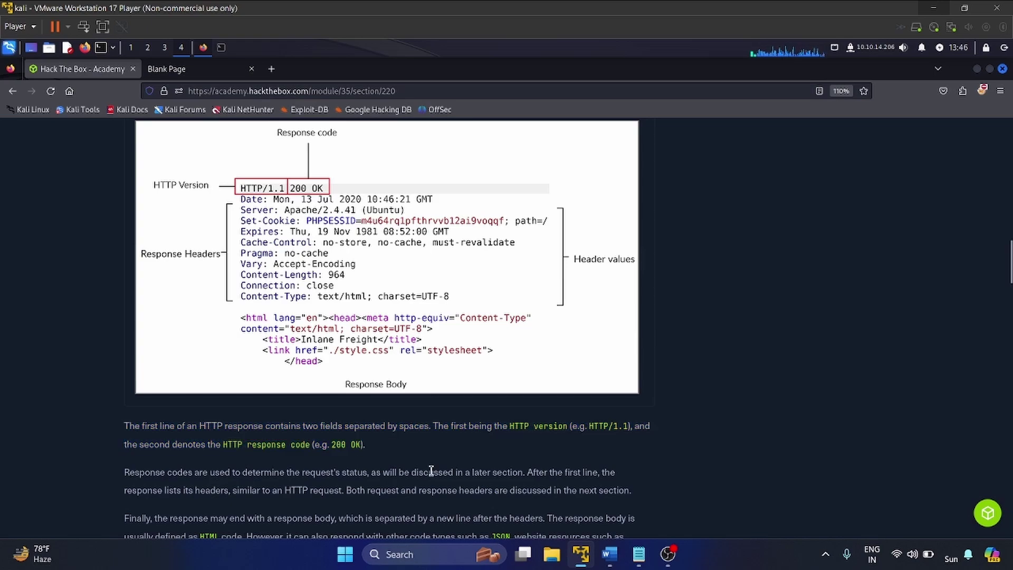
Step: Continue down to the Browser DevTools heading
scroll(327, 466, down, 5)
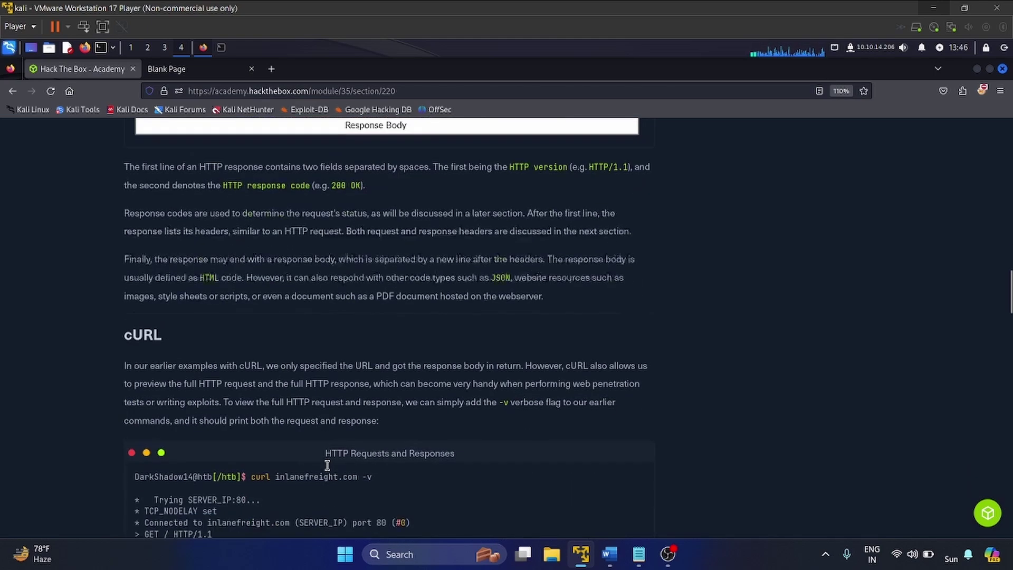
scroll(227, 434, down, 3)
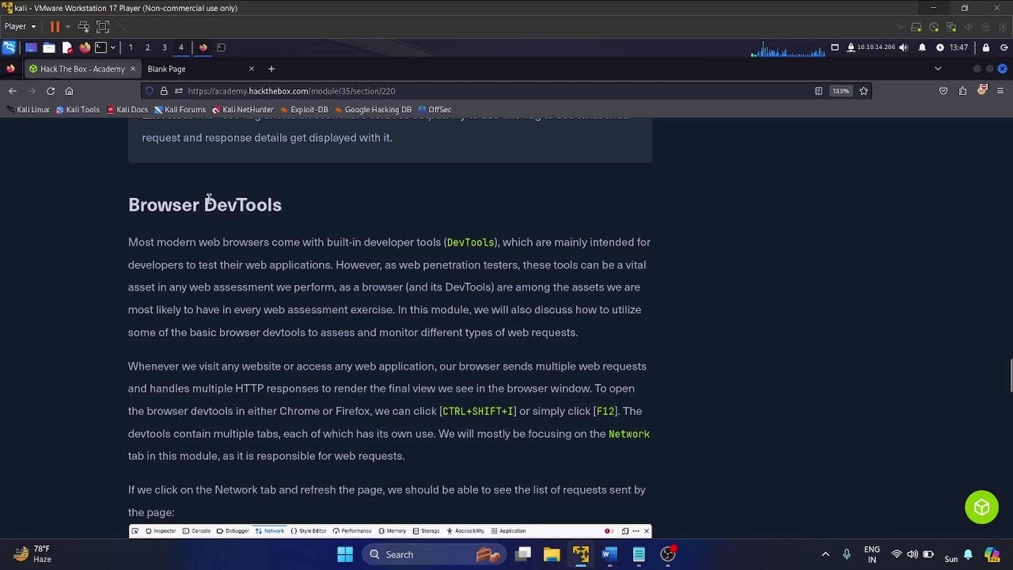
double_click(209, 200)
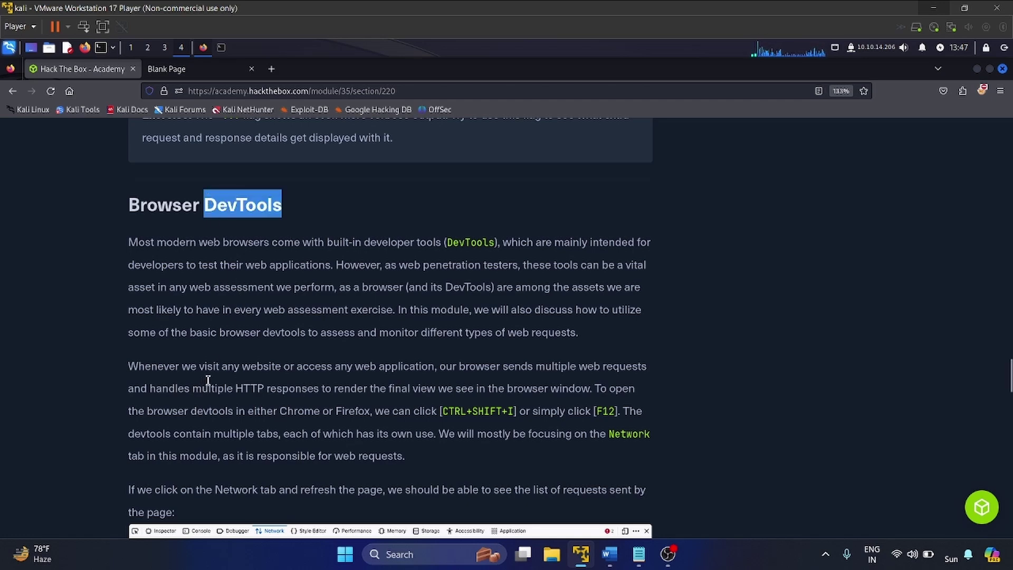
Step: Read the Browser DevTools paragraphs on opening devtools and the Network tab
triple_click(226, 372)
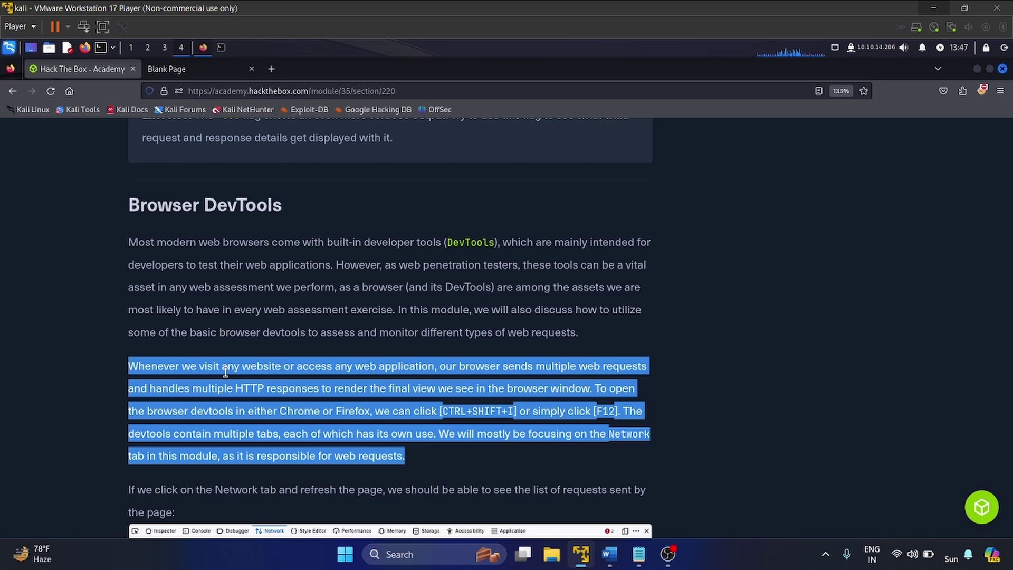
click(430, 466)
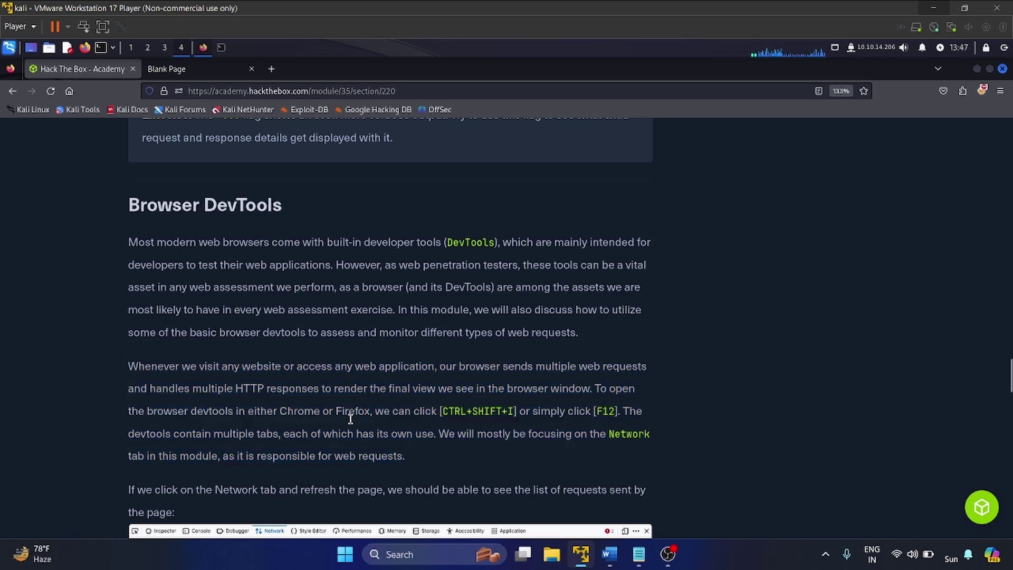
double_click(467, 413)
double_click(623, 433)
Step: Scroll past the Pwnbox panel to the Questions section listing target 94.237.59.63:35687
scroll(427, 380, down, 10)
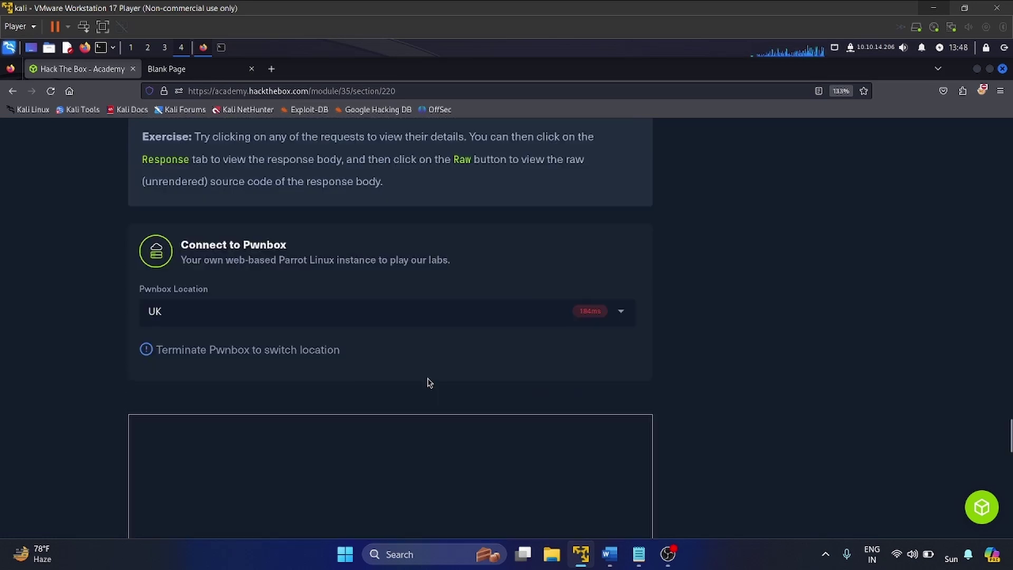
scroll(430, 381, down, 5)
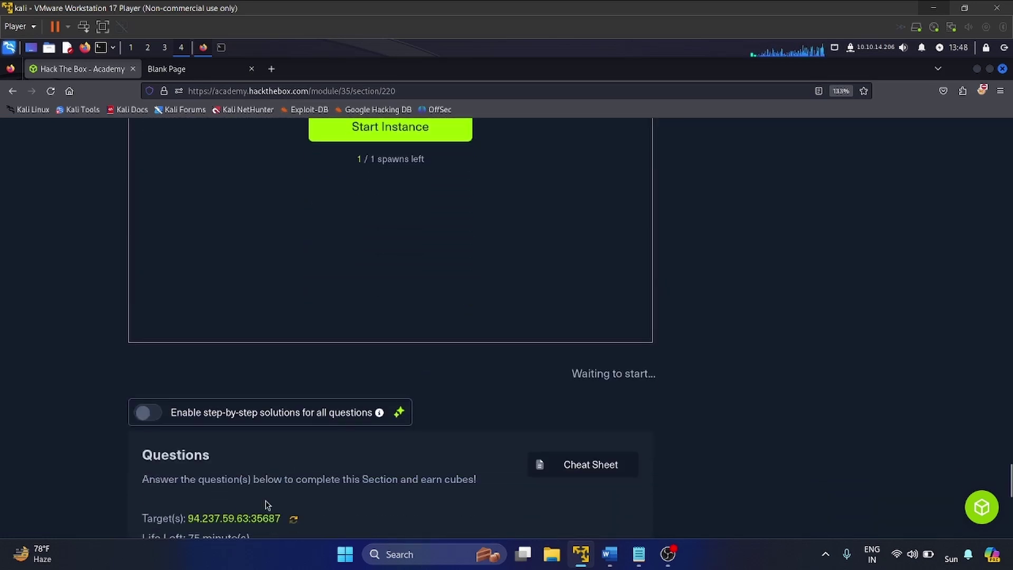
scroll(265, 500, down, 5)
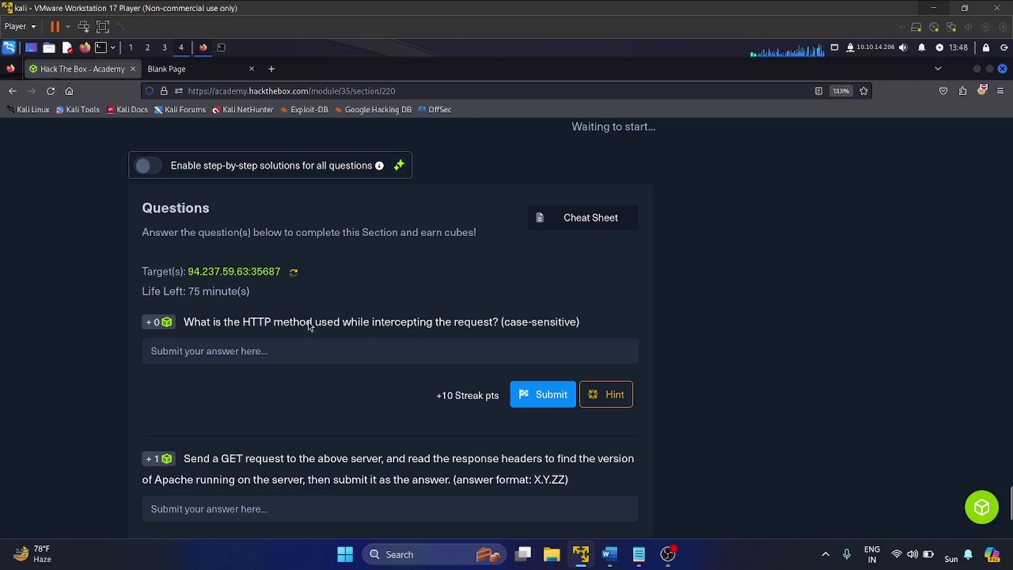